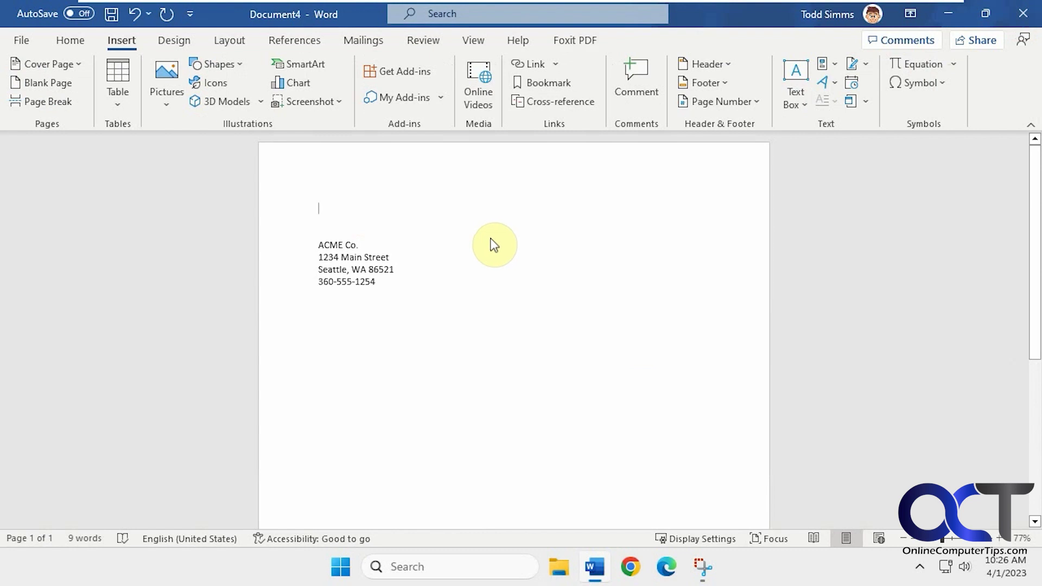
Open Word Options from the File menu and go to the Proofing page.
{"action": "left_click", "coordinate": [22, 41]}
{"action": "left_click", "coordinate": [73, 495]}
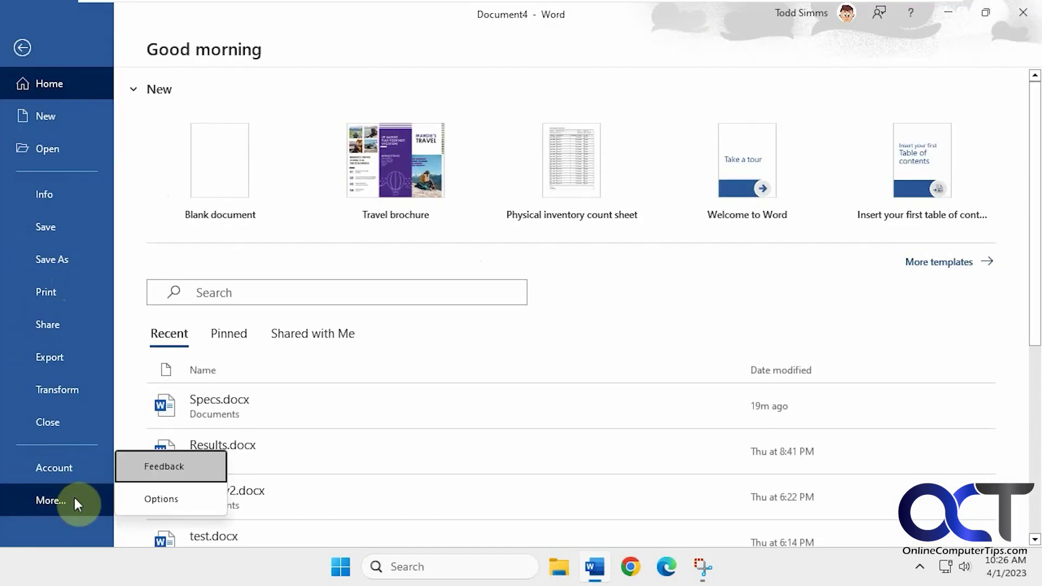
{"action": "left_click", "coordinate": [146, 497]}
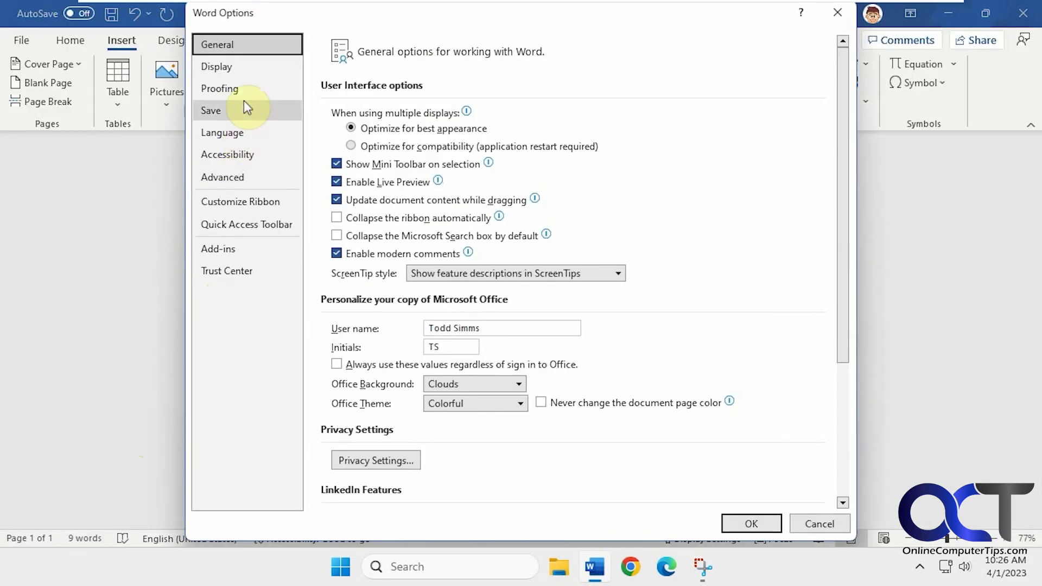
{"action": "left_click", "coordinate": [245, 91]}
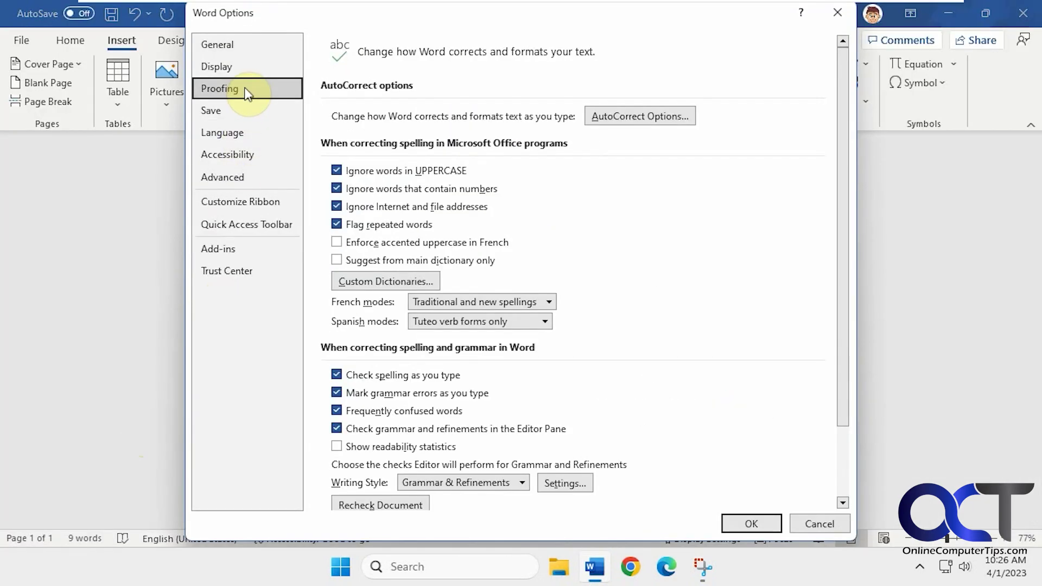
Add an AutoCorrect entry replacing == with the contact e-mail and phone text, then close Options.
{"action": "left_click", "coordinate": [642, 117]}
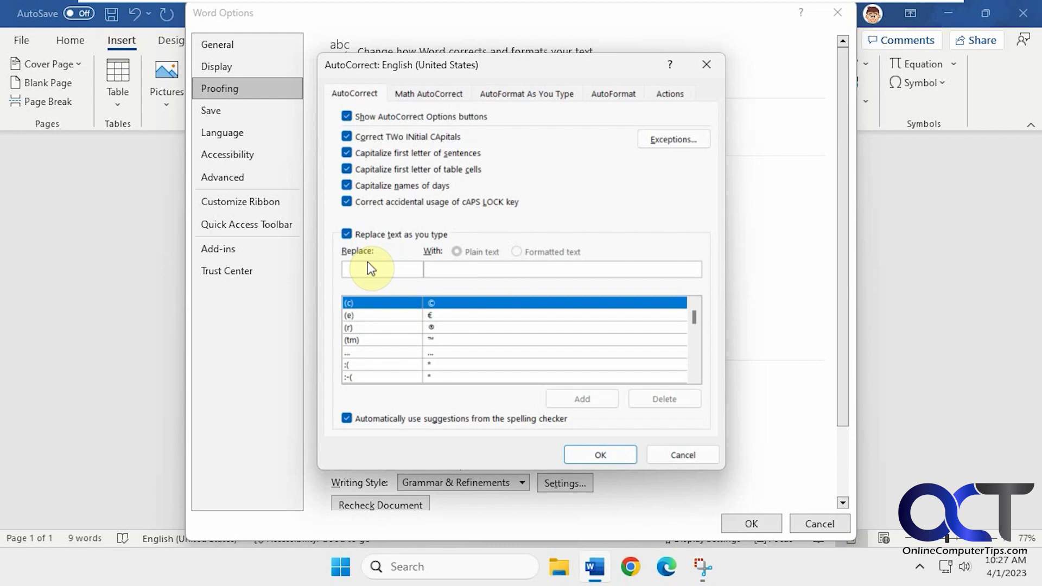
{"action": "type", "text": "=="}
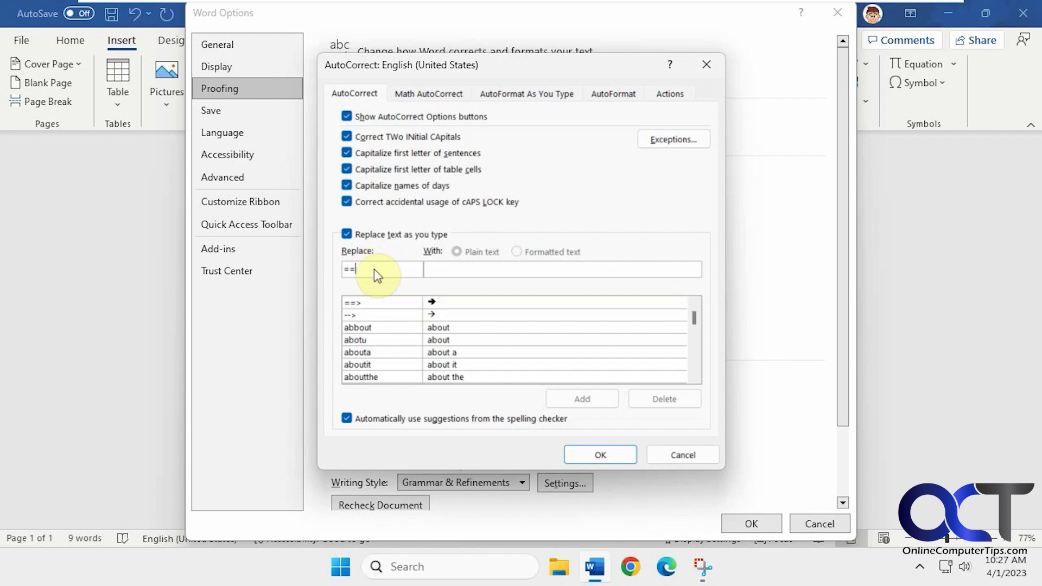
{"action": "left_click", "coordinate": [461, 268]}
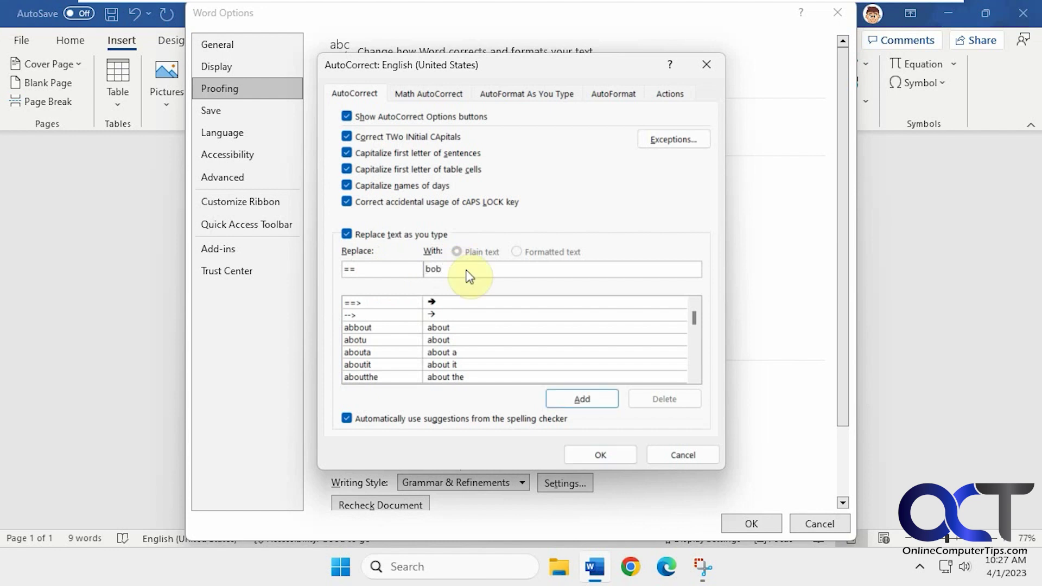
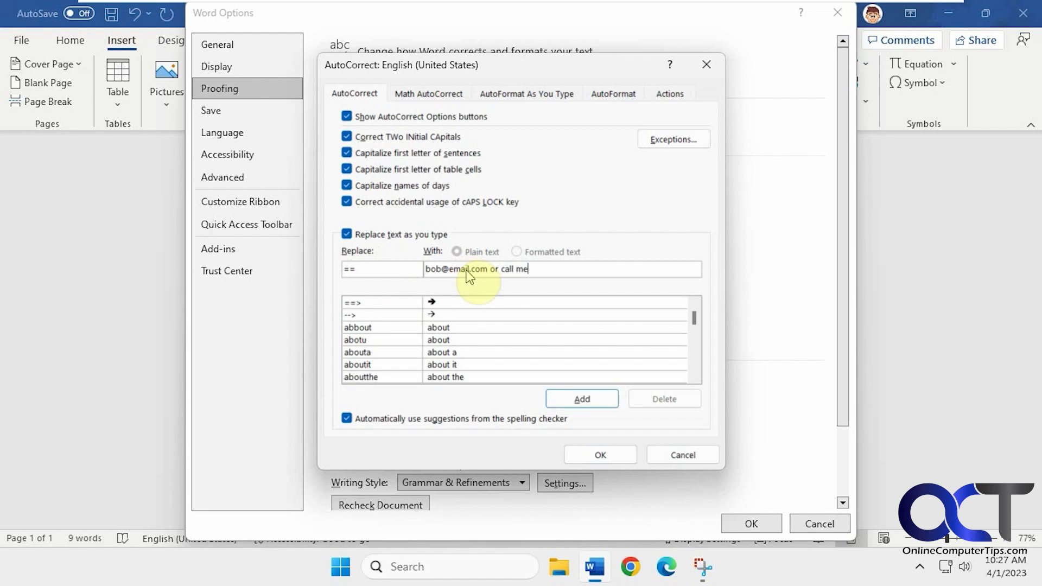
{"action": "type", "text": " at 360-555-6321"}
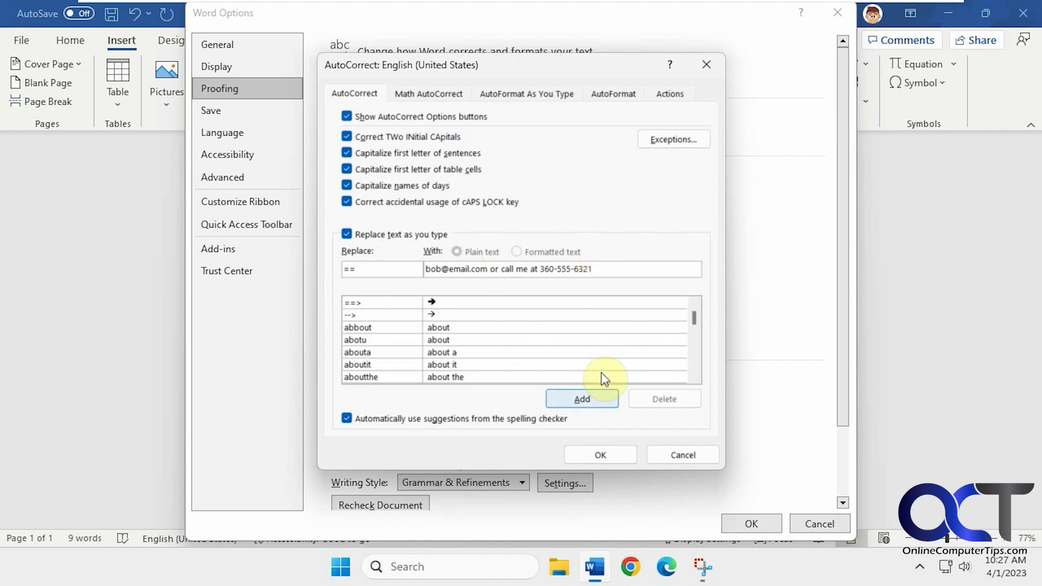
{"action": "left_click", "coordinate": [615, 453]}
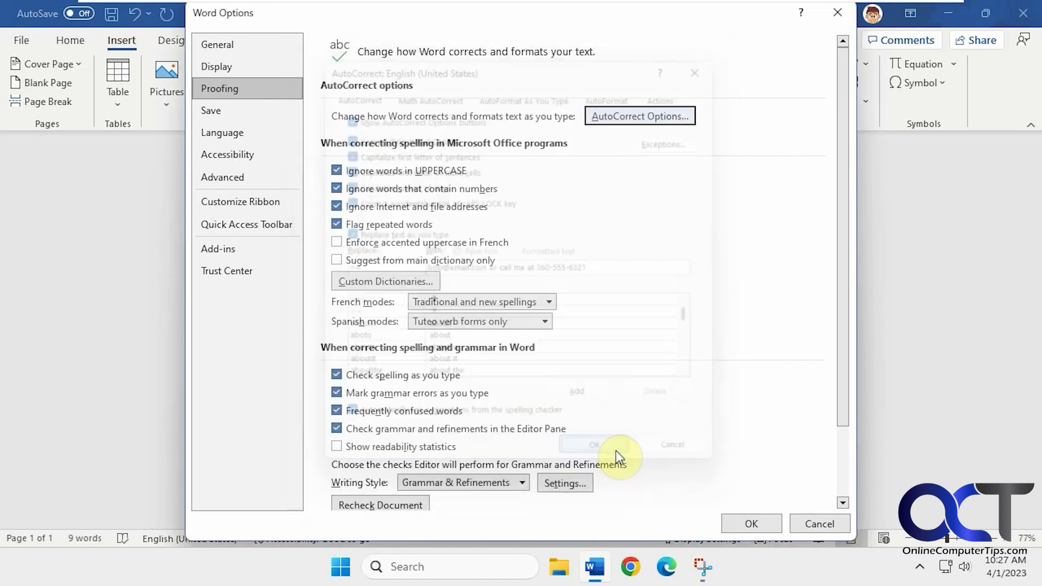
{"action": "left_click", "coordinate": [753, 522]}
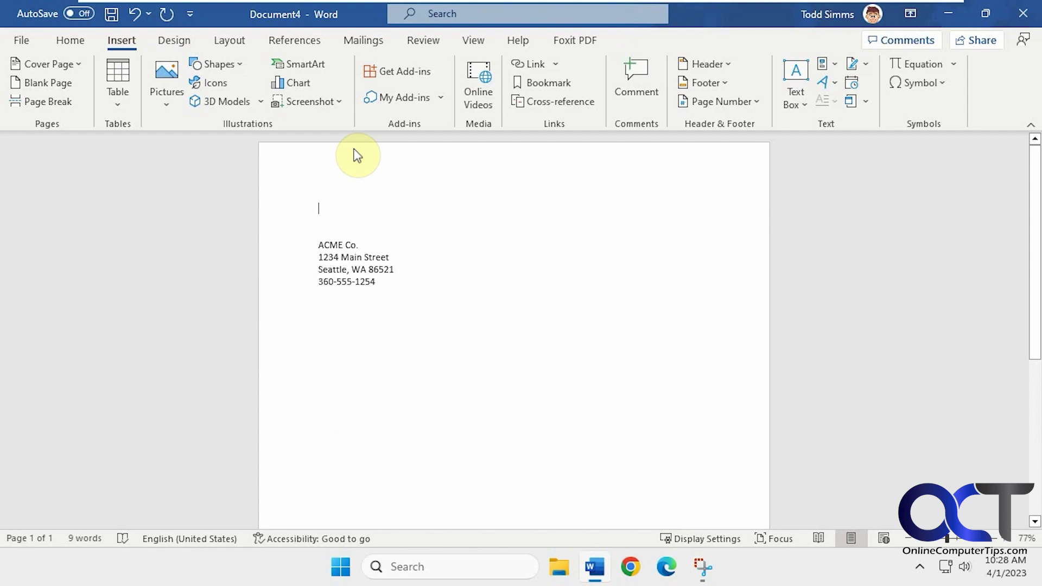
Type the office-availability sentence above the address, letting == expand into the e-mail and phone text.
{"action": "type", "text": "I will be"}
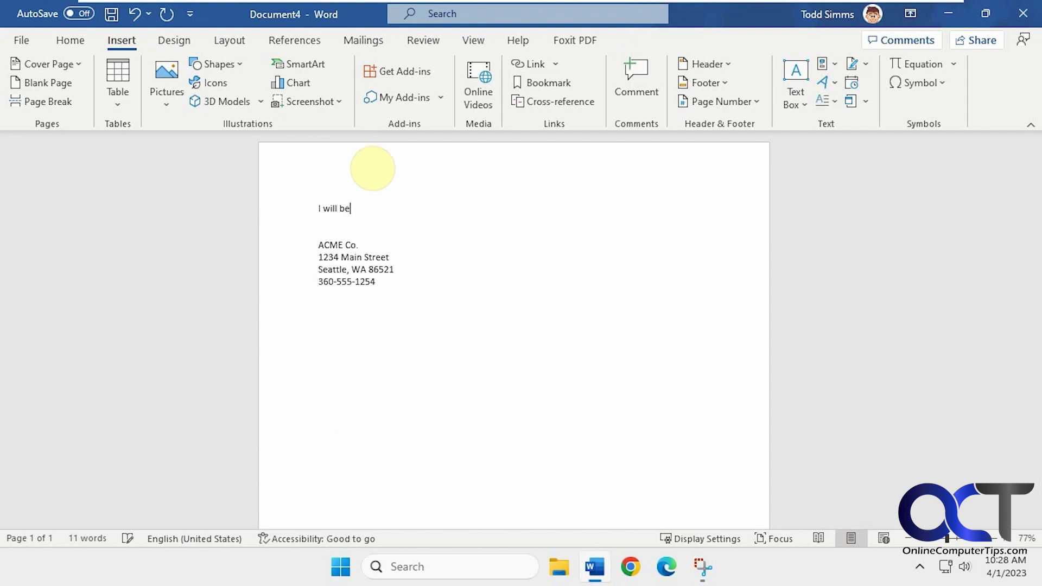
{"action": "type", "text": " in the office so you can reach me at "}
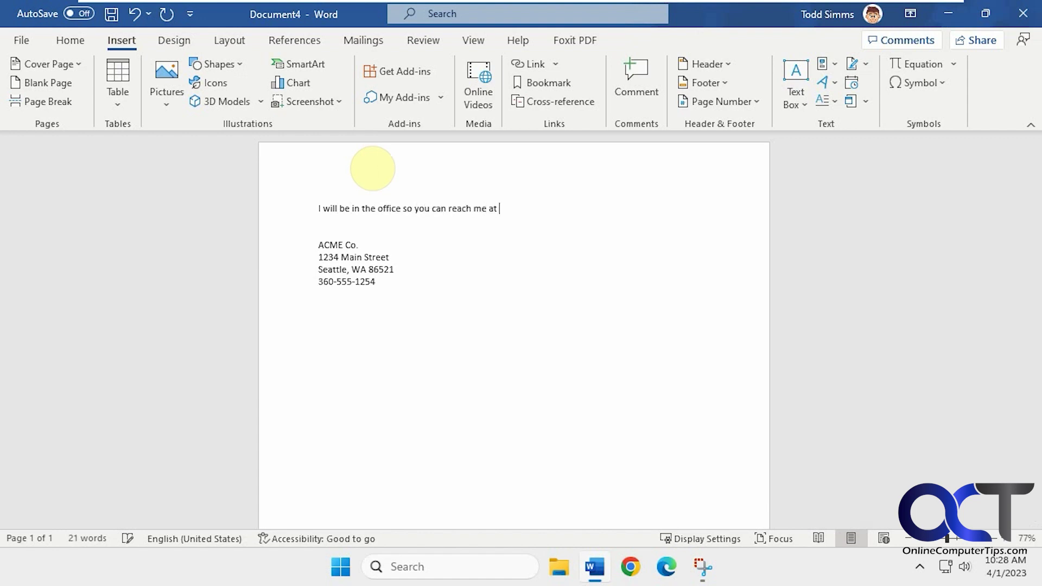
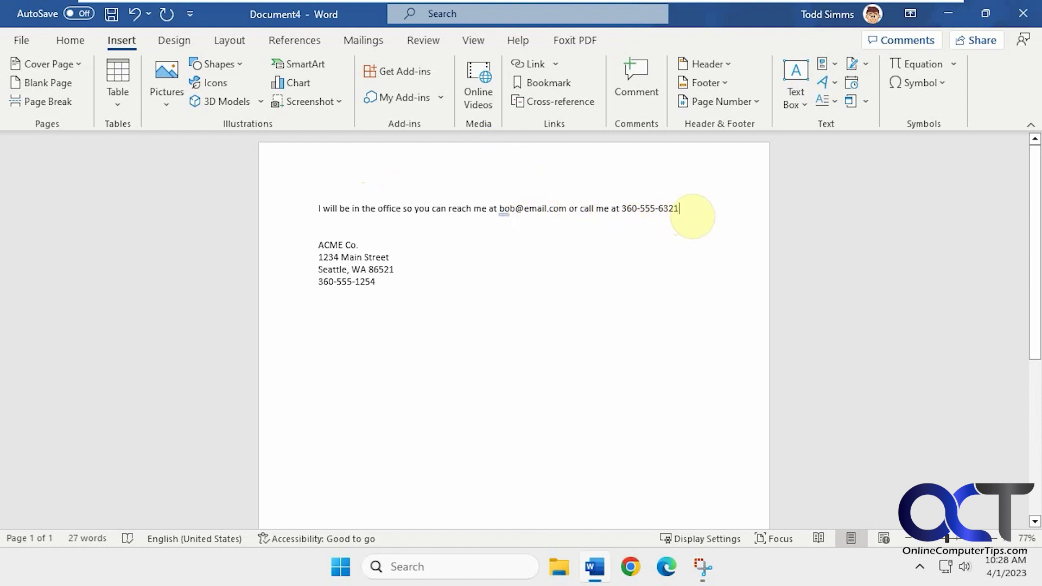
{"action": "left_click_drag", "start_coordinate": [692, 216], "coordinate": [498, 211]}
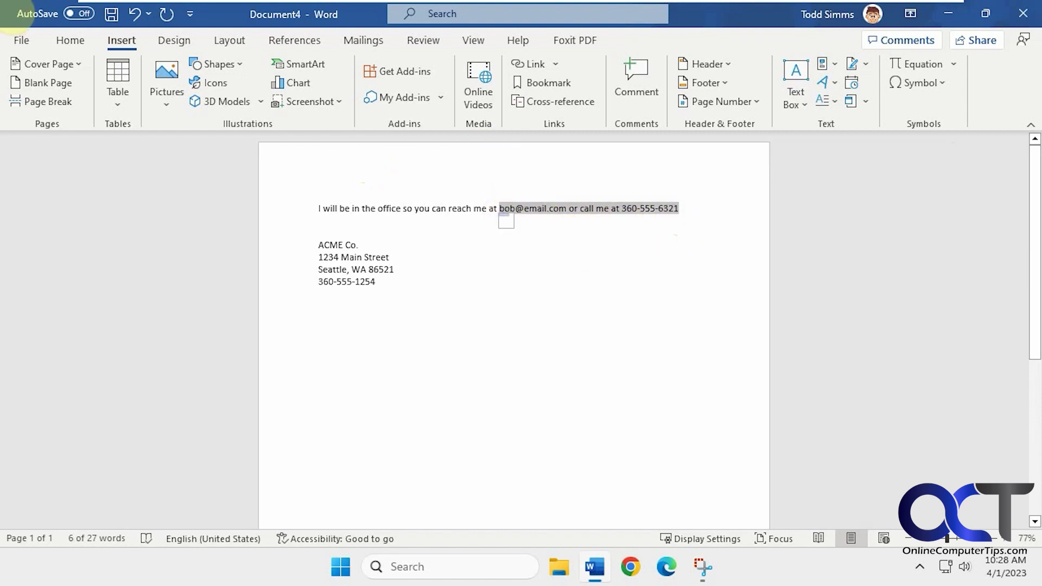
{"action": "left_click", "coordinate": [587, 234]}
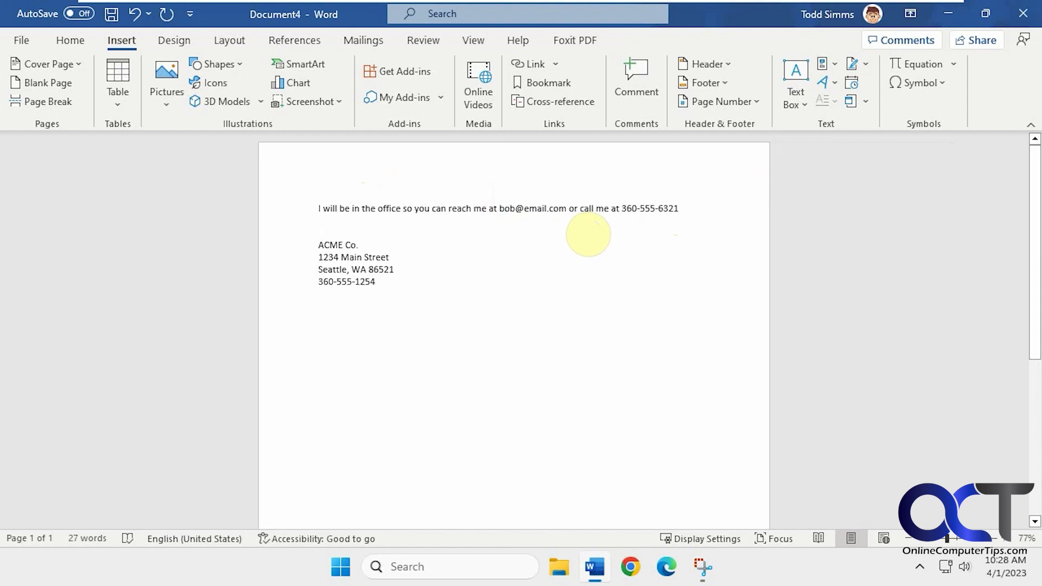
{"action": "left_click_drag", "start_coordinate": [499, 210], "coordinate": [665, 215]}
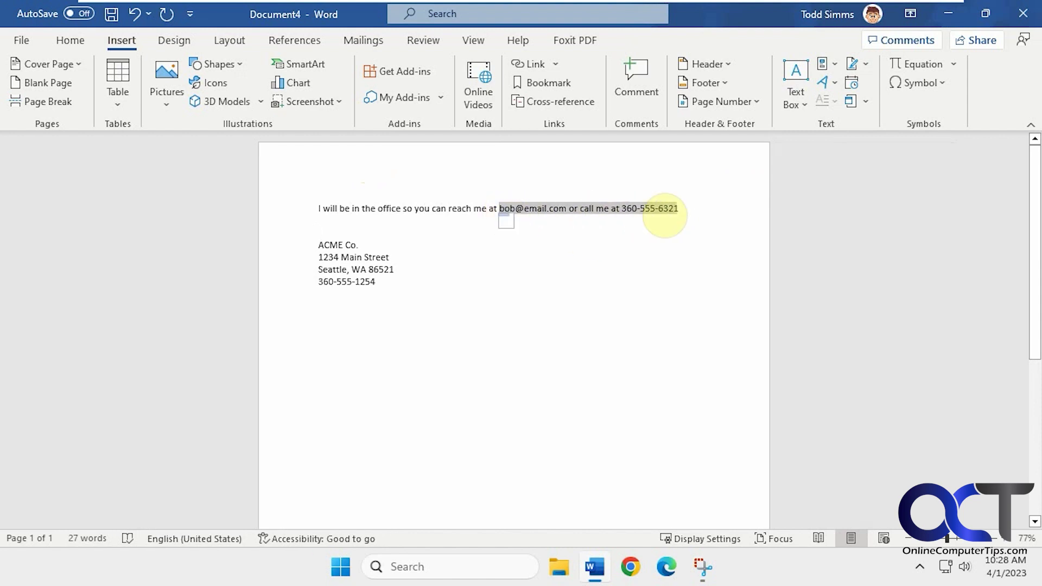
{"action": "left_click", "coordinate": [600, 227]}
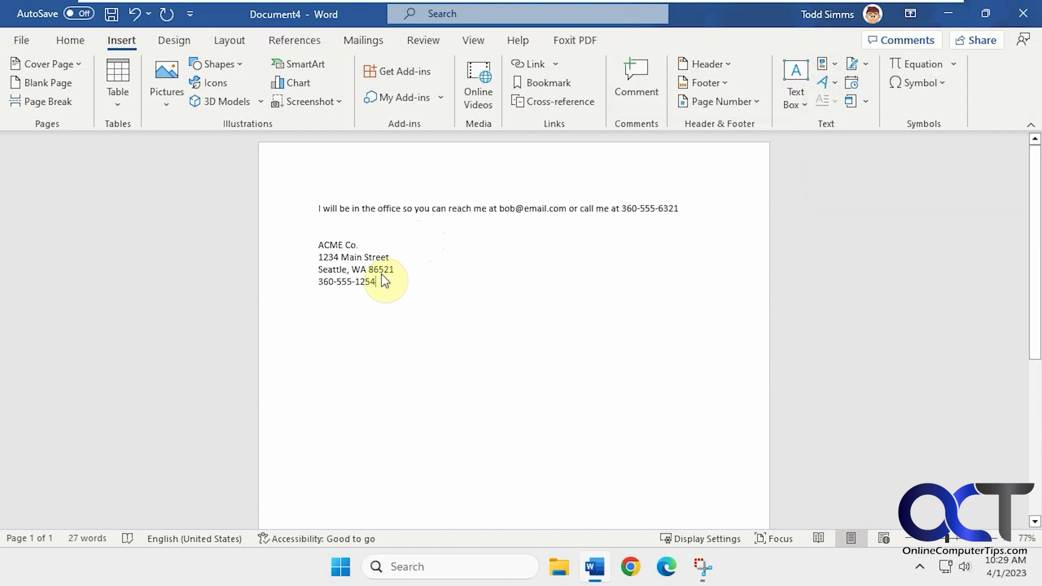
Save the four selected address lines with Alt+F3 as AutoText named 'ACME Co. address'.
{"action": "left_click_drag", "start_coordinate": [381, 275], "coordinate": [318, 244]}
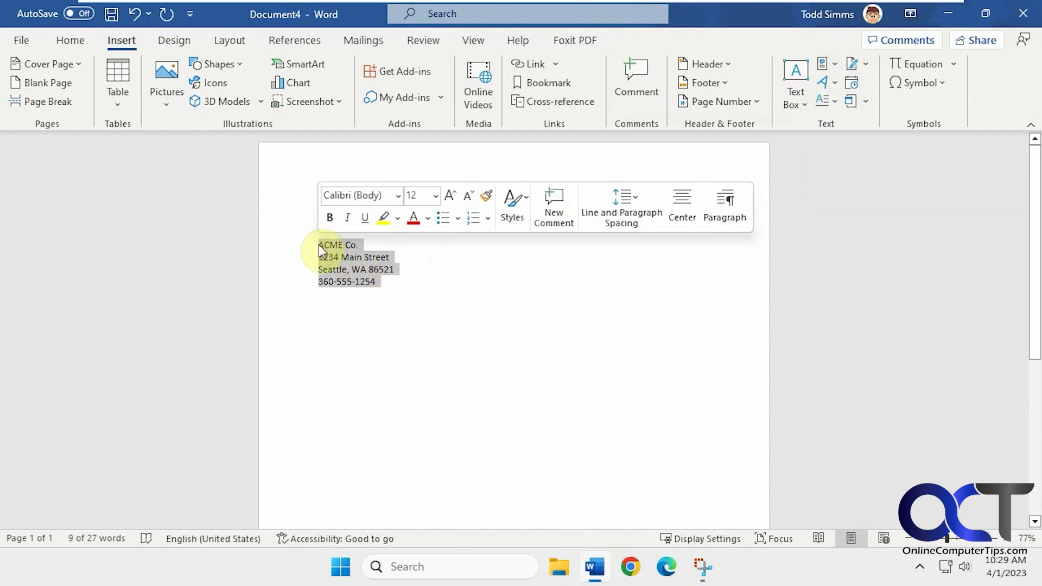
{"action": "key", "text": "alt+F3"}
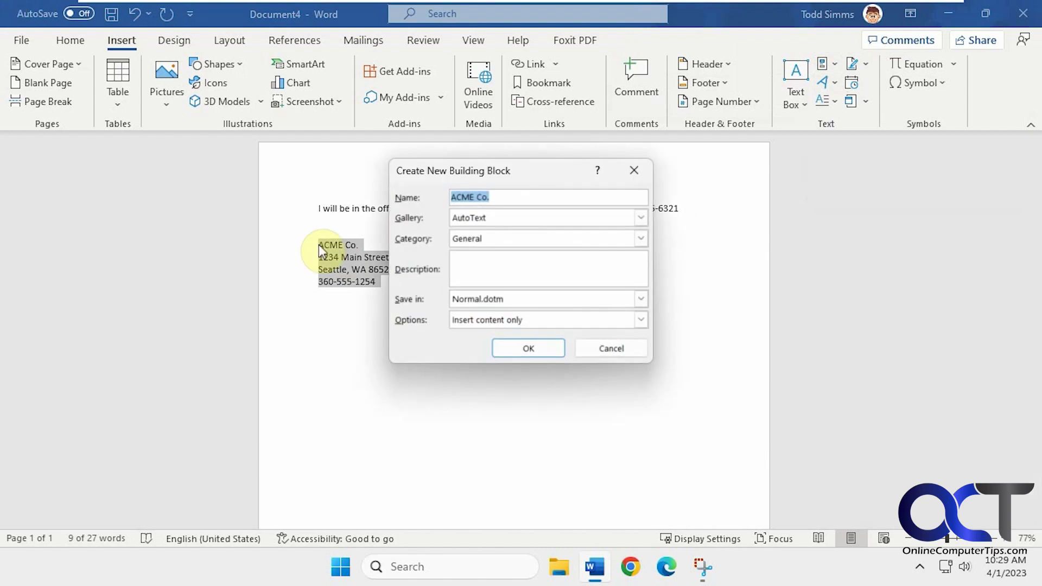
{"action": "left_click", "coordinate": [489, 197]}
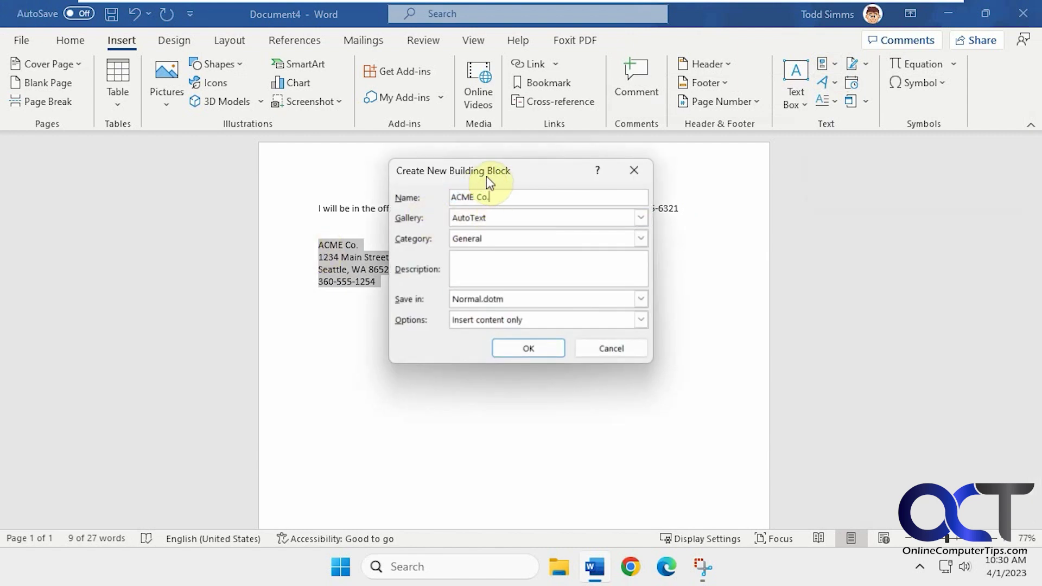
{"action": "left_click", "coordinate": [496, 216]}
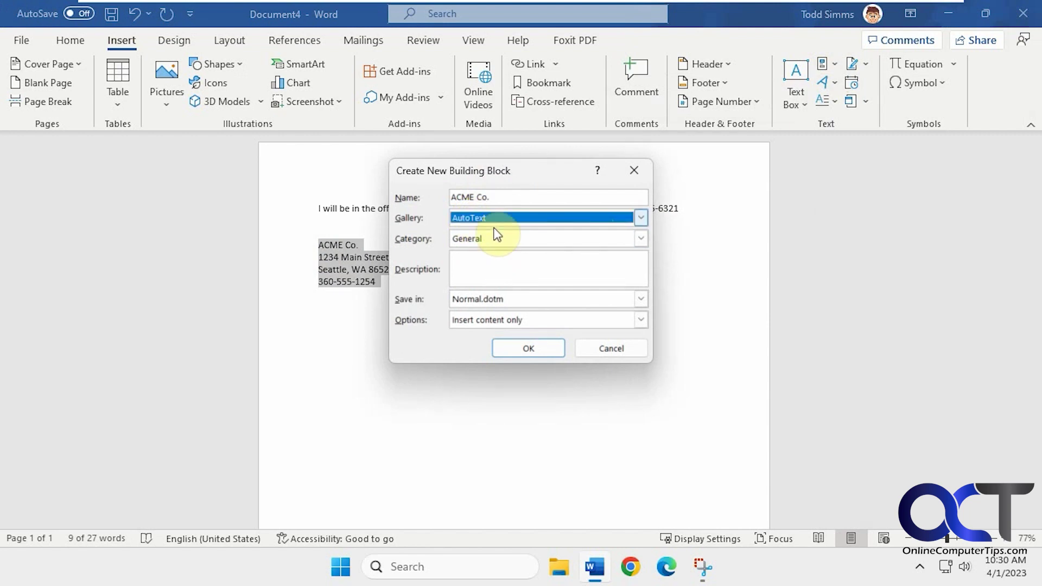
{"action": "left_click", "coordinate": [492, 197]}
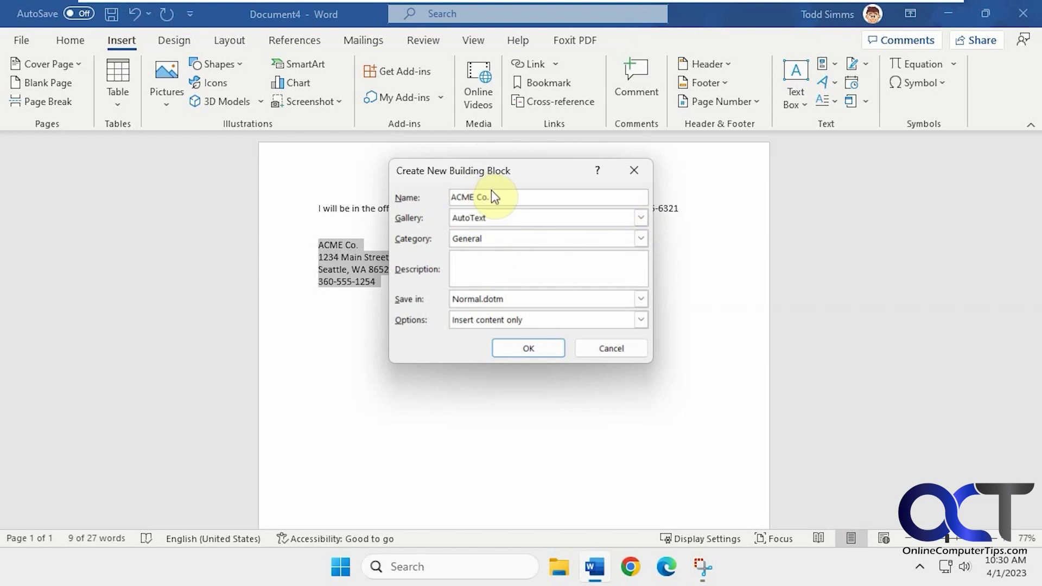
{"action": "type", "text": "address"}
{"action": "left_click", "coordinate": [526, 348]}
{"action": "left_click", "coordinate": [407, 291]}
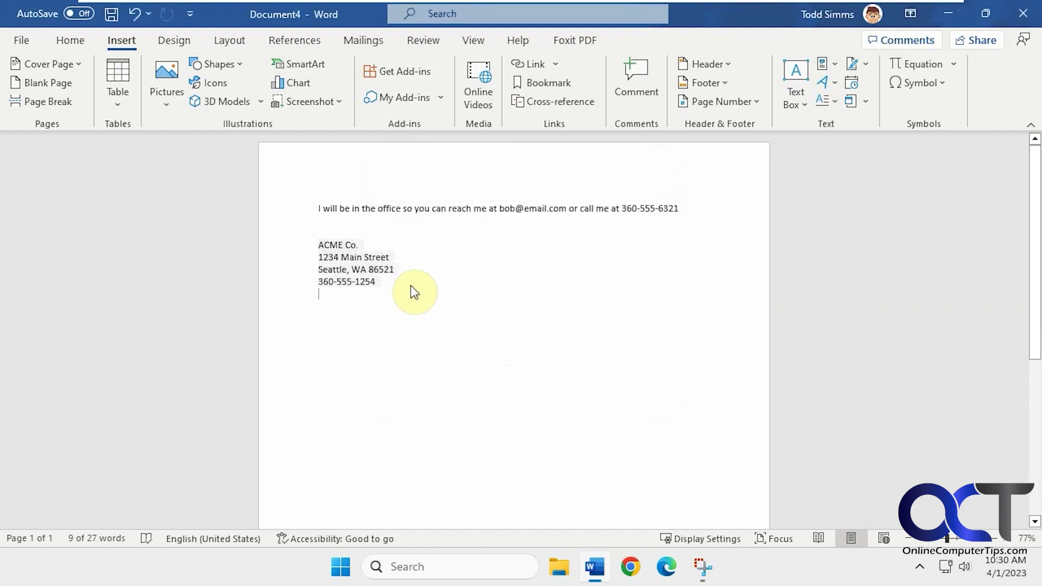
Undo the four ACME Co. address lines out of the letter.
{"action": "left_click_drag", "start_coordinate": [395, 279], "coordinate": [314, 250]}
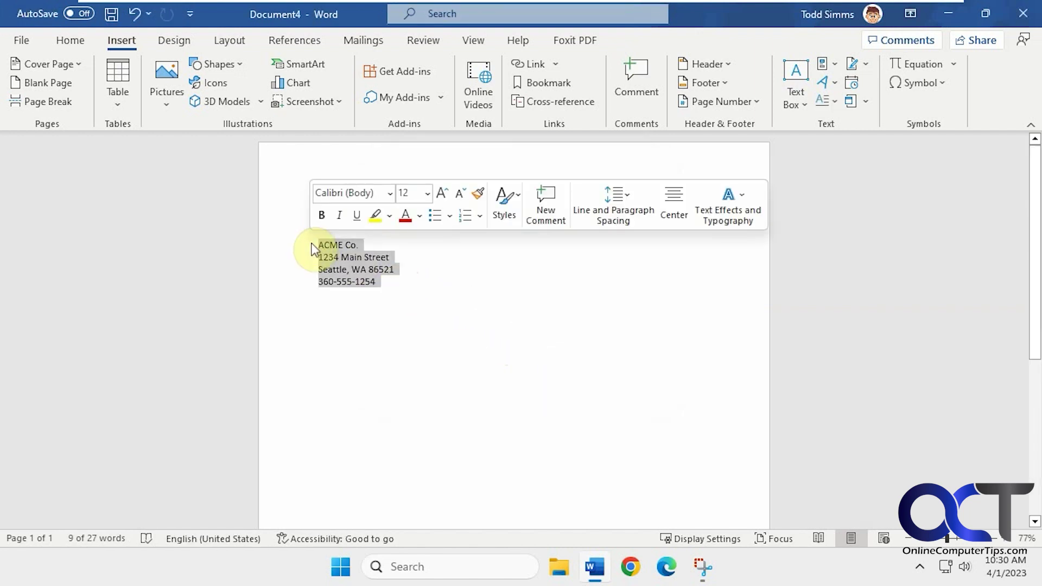
{"action": "key", "text": "ctrl+z"}
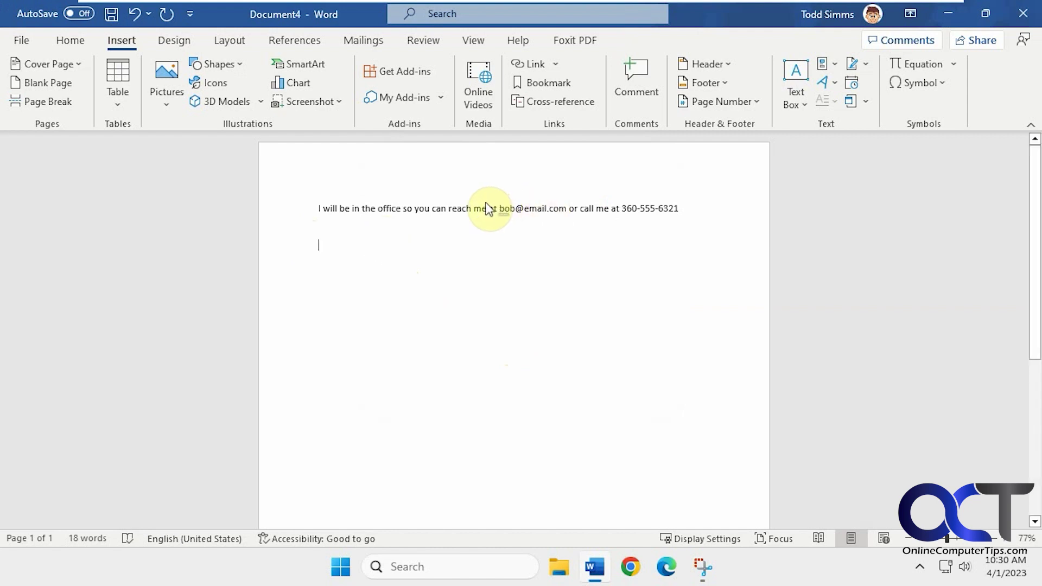
{"action": "left_click", "coordinate": [835, 66]}
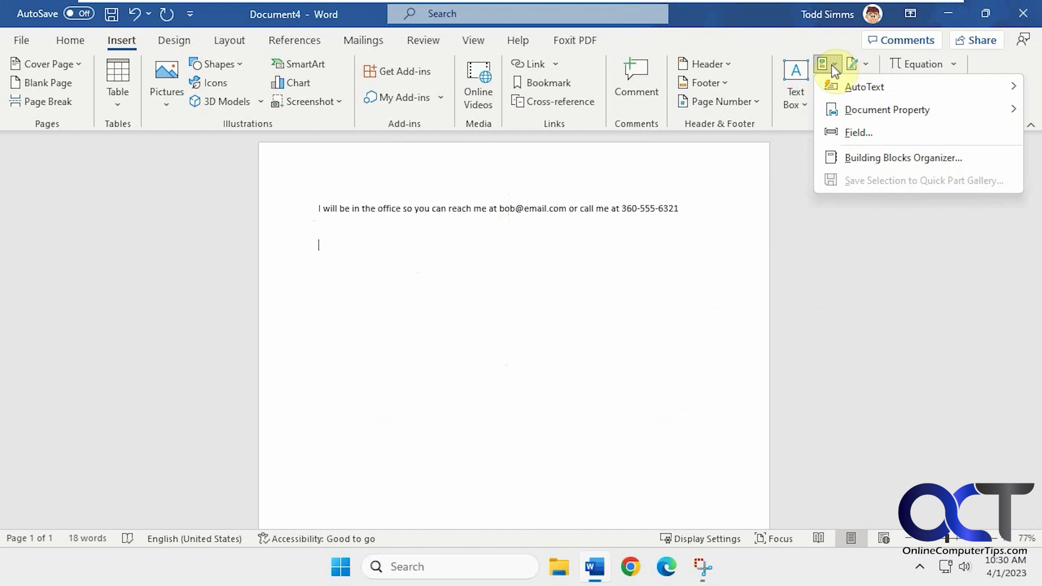
Insert the 'ACME Co. address' AutoText entry from Quick Parts, restoring the four address lines.
{"action": "mouse_move", "coordinate": [860, 91]}
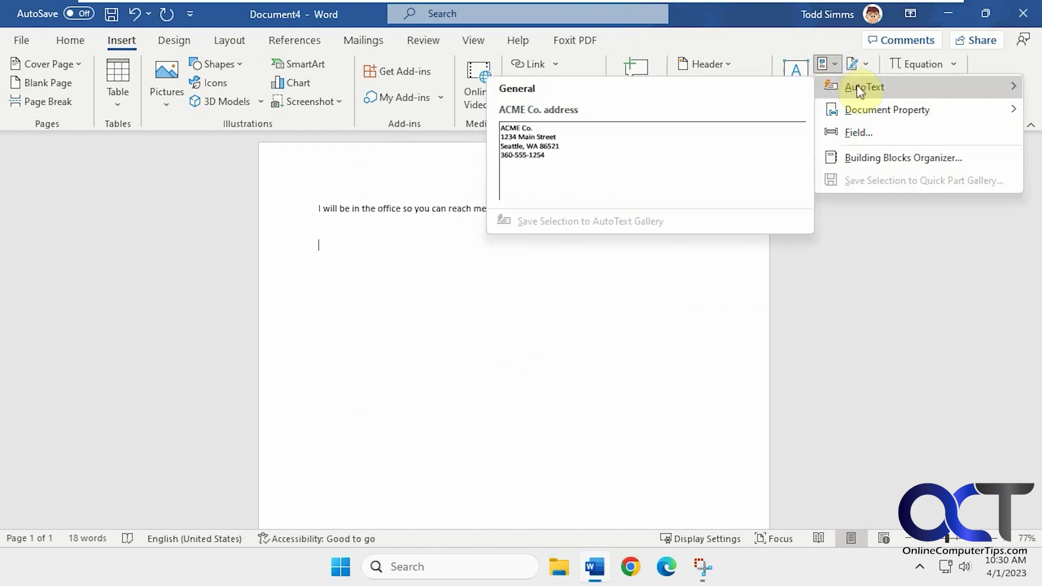
{"action": "left_click", "coordinate": [536, 146]}
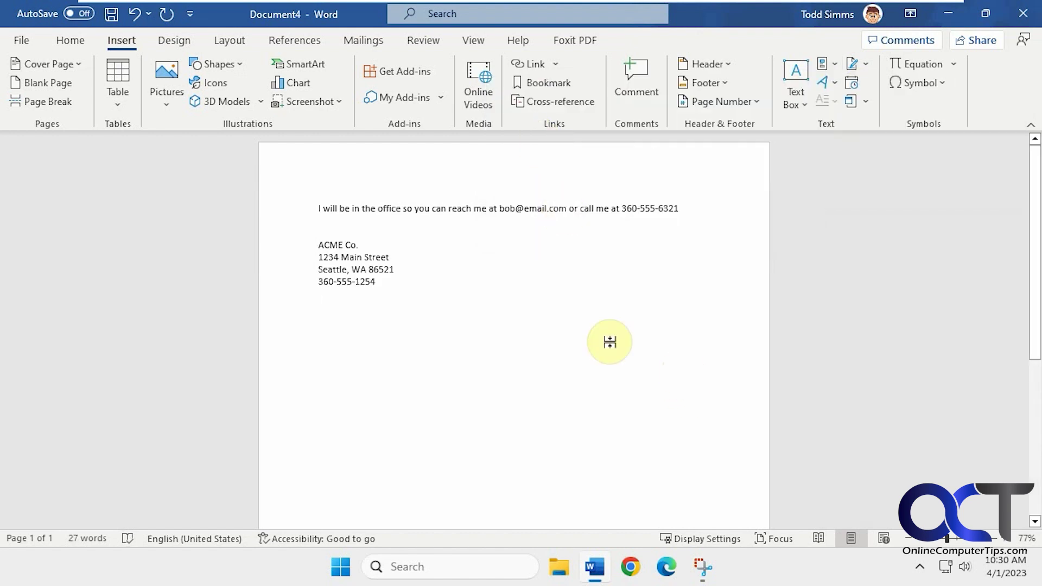
{"action": "left_click_drag", "start_coordinate": [394, 280], "coordinate": [320, 242]}
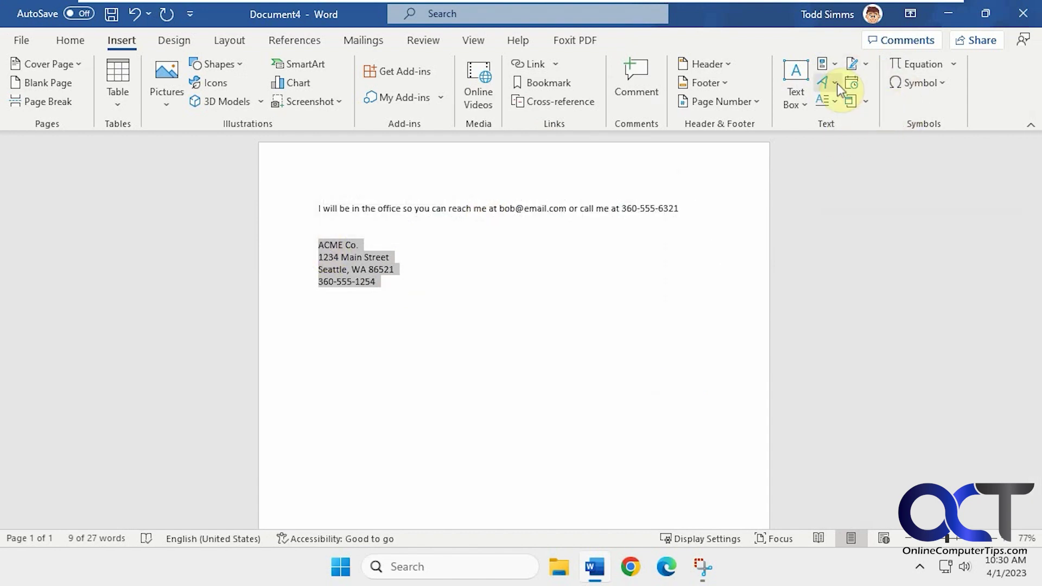
{"action": "left_click", "coordinate": [830, 64]}
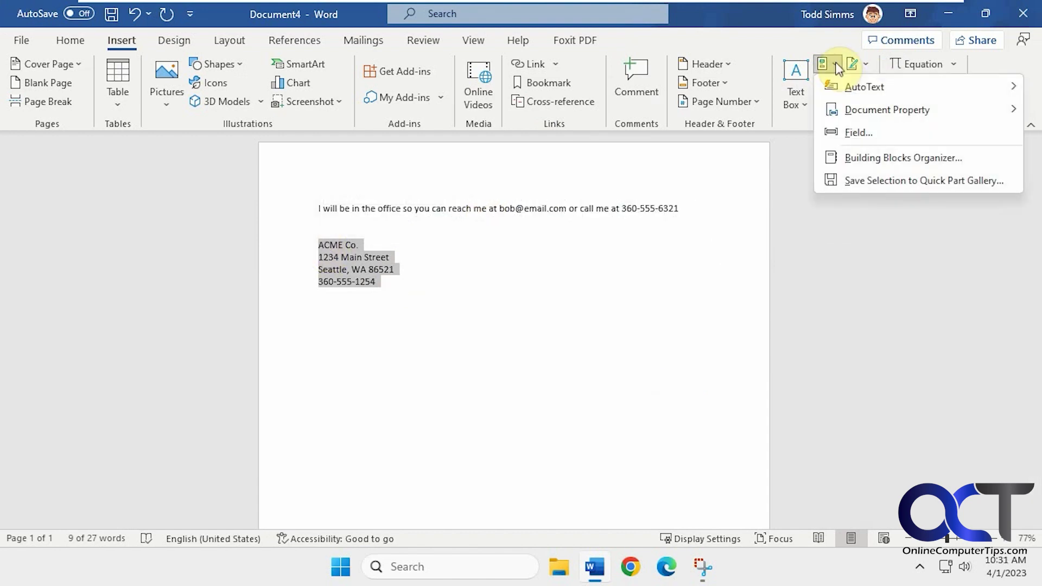
{"action": "mouse_move", "coordinate": [850, 80]}
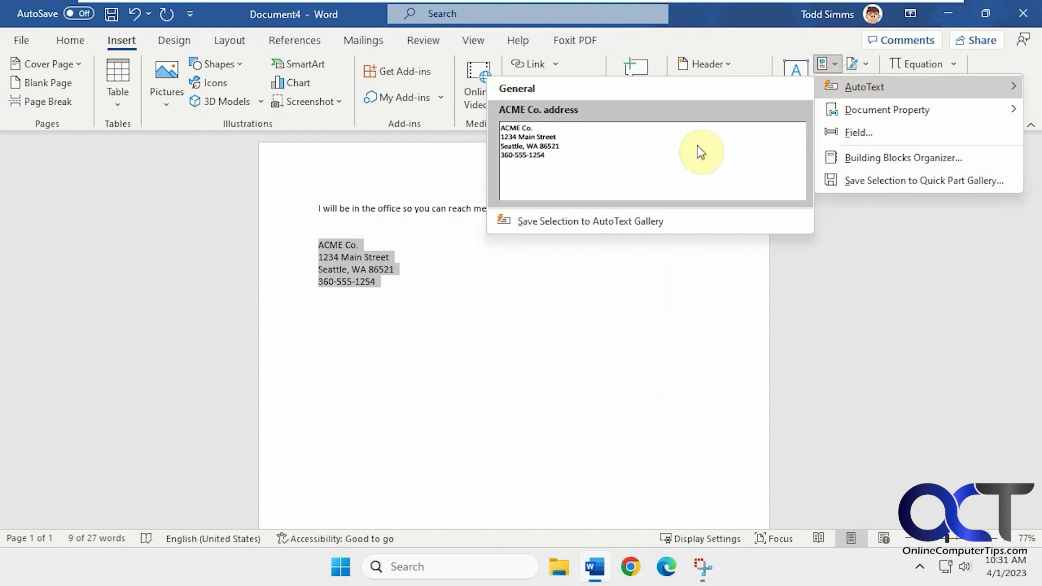
{"action": "left_click", "coordinate": [632, 219]}
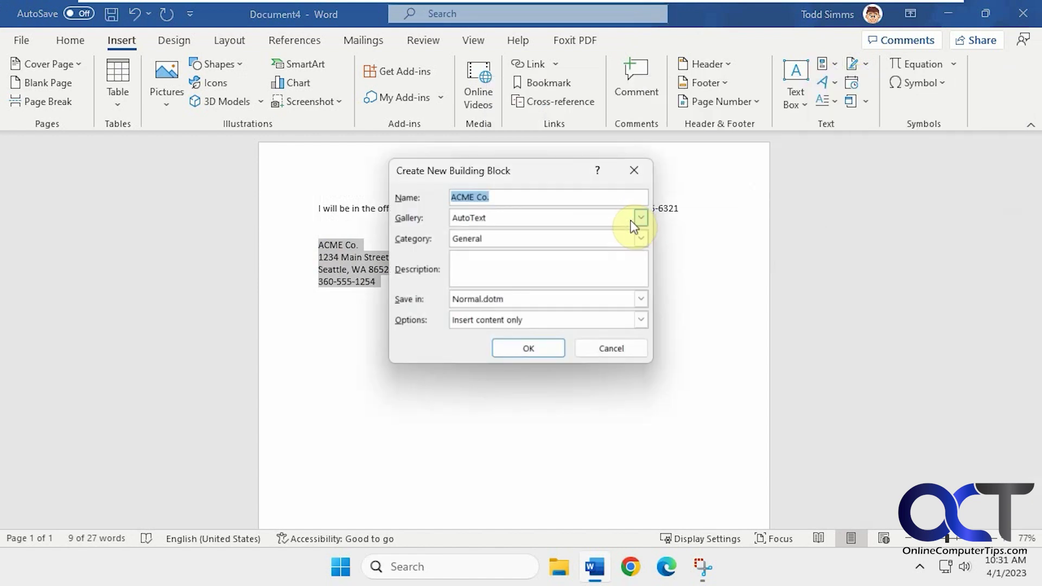
{"action": "left_click", "coordinate": [607, 348]}
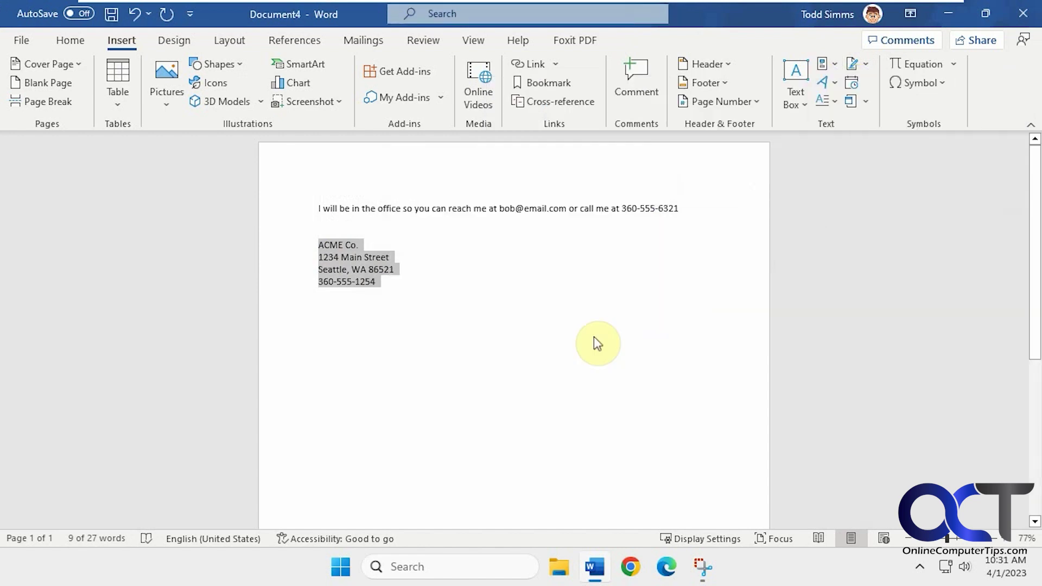
{"action": "left_click", "coordinate": [423, 283]}
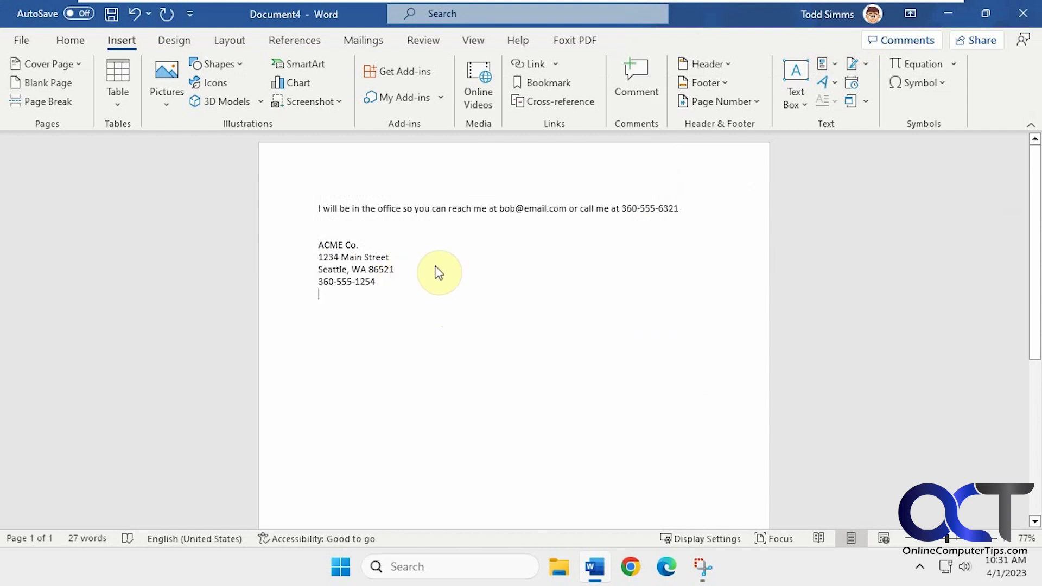
{"action": "left_click_drag", "start_coordinate": [678, 209], "coordinate": [496, 199]}
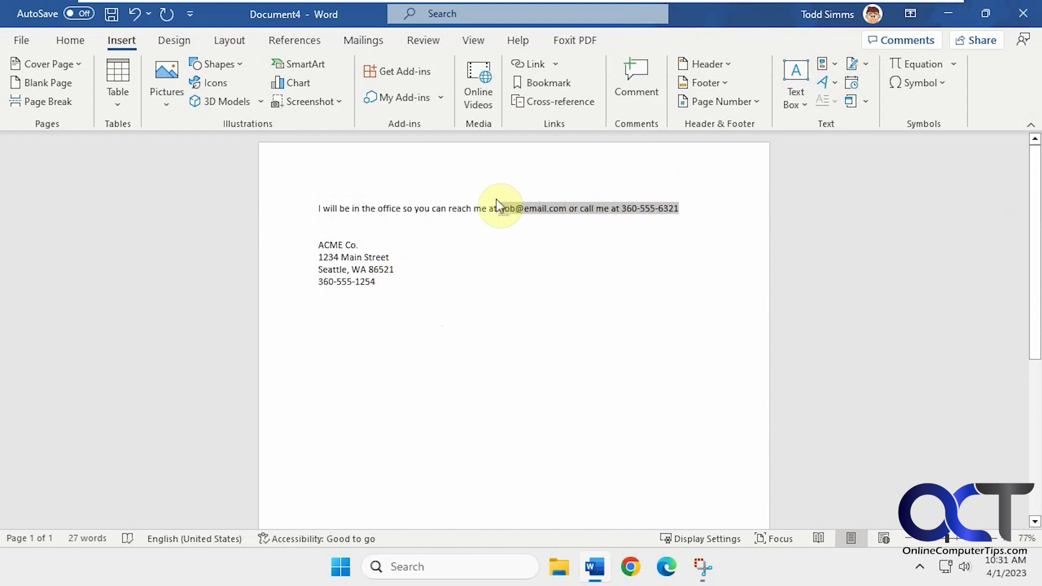
Save the selected contact text as AutoText 'Email and phone', then delete it from the sentence.
{"action": "left_click", "coordinate": [834, 66]}
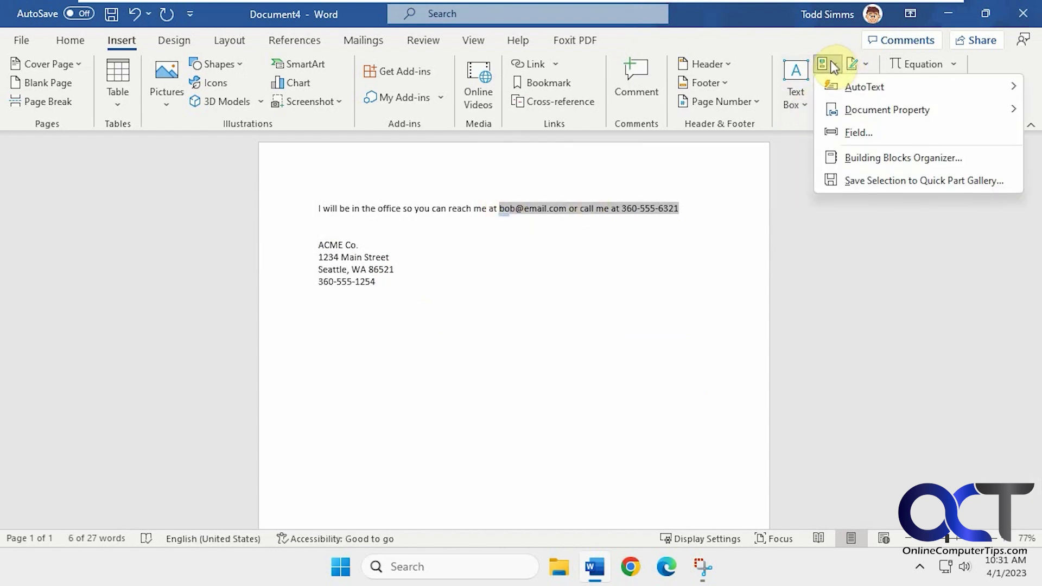
{"action": "mouse_move", "coordinate": [846, 91]}
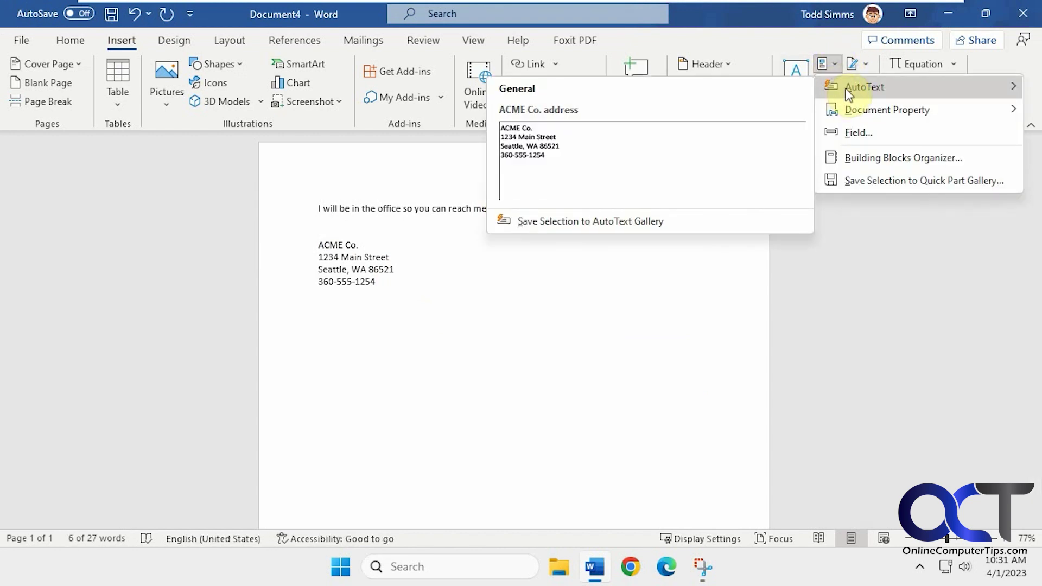
{"action": "left_click", "coordinate": [626, 221]}
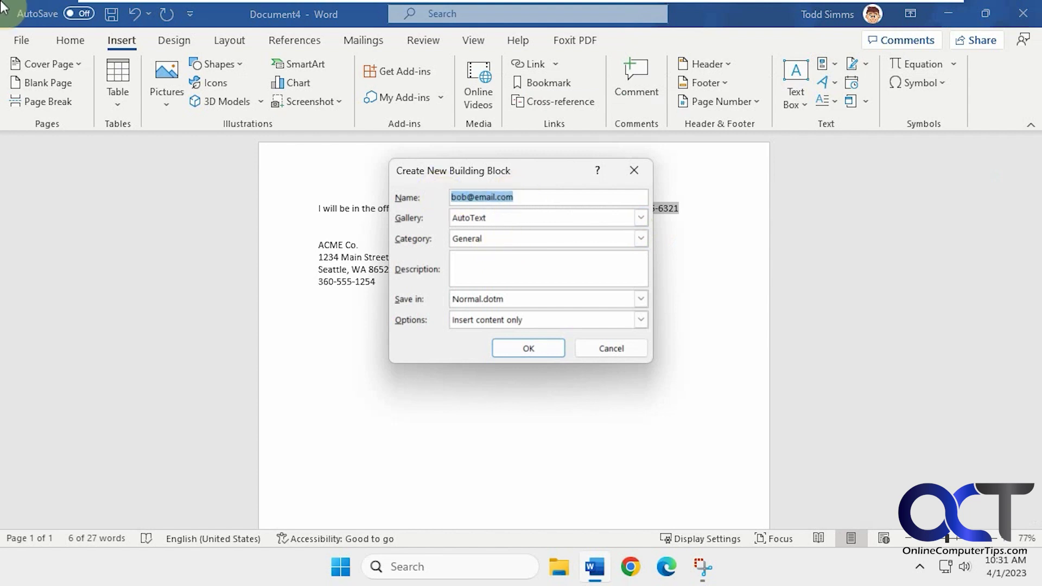
{"action": "type", "text": "Email and phone"}
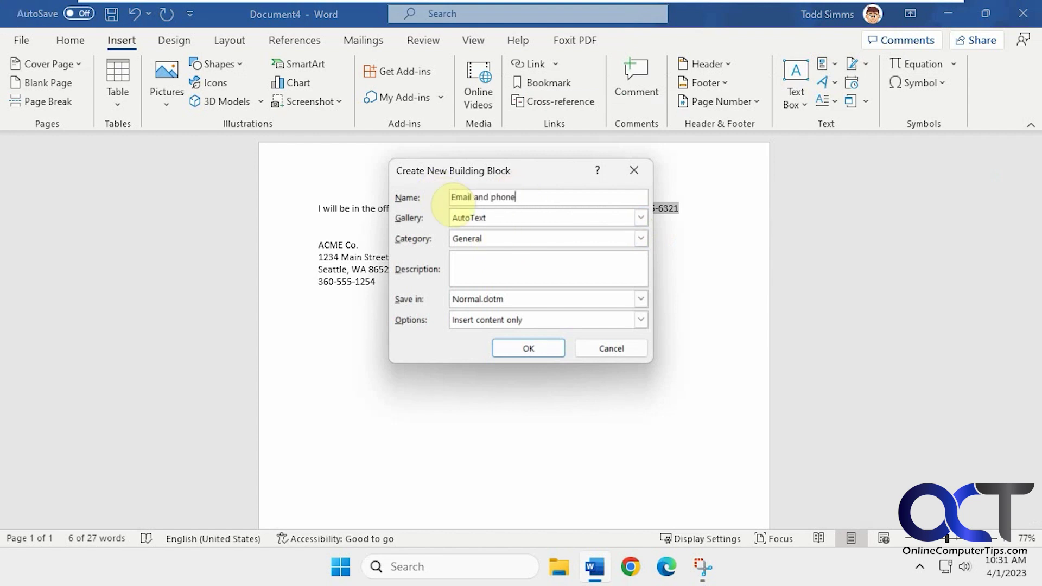
{"action": "left_click", "coordinate": [508, 350]}
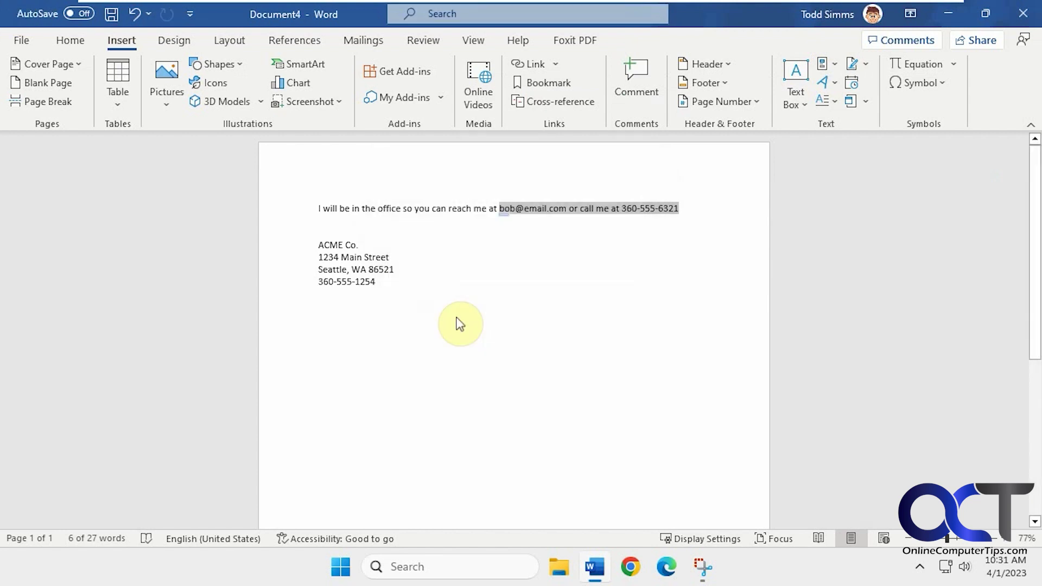
{"action": "key", "text": "Delete"}
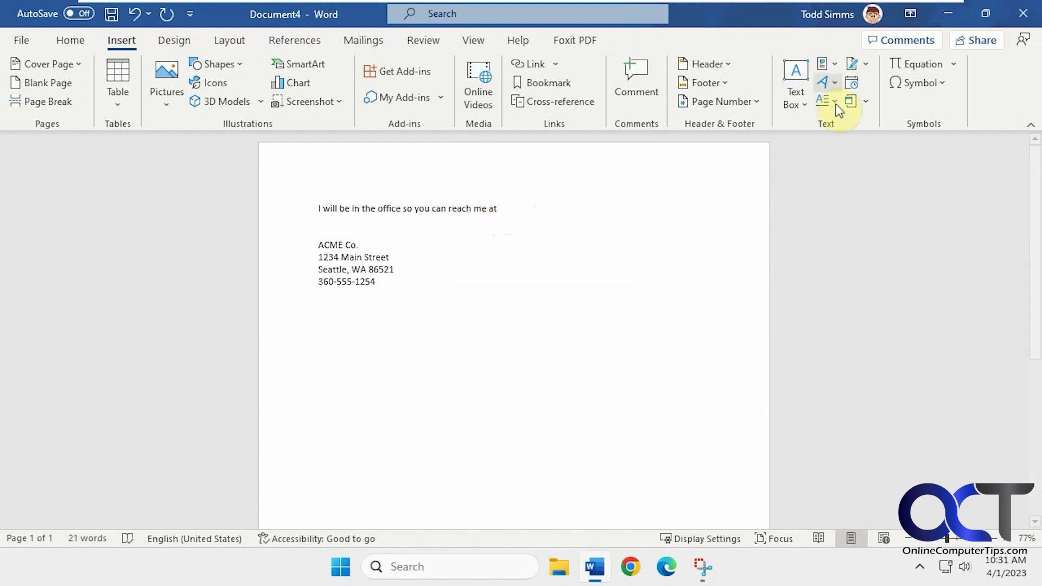
Insert the 'Email and phone' AutoText entry after 'reach me at' from Quick Parts.
{"action": "left_click", "coordinate": [835, 66]}
{"action": "mouse_move", "coordinate": [852, 88]}
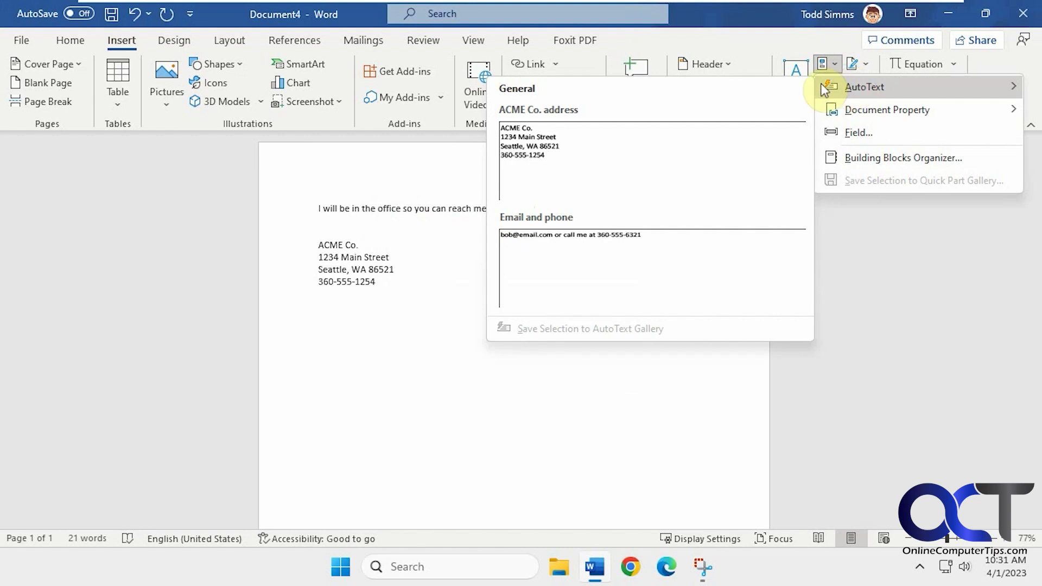
{"action": "left_click", "coordinate": [607, 251]}
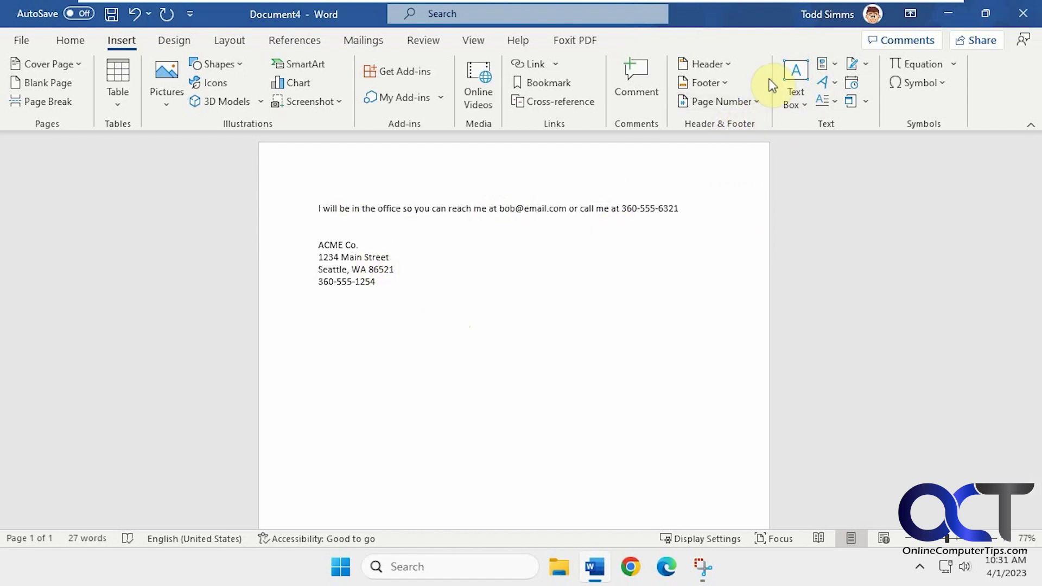
Delete the 'ACME Co. address' entry in the Building Blocks Organizer and confirm.
{"action": "left_click", "coordinate": [834, 62]}
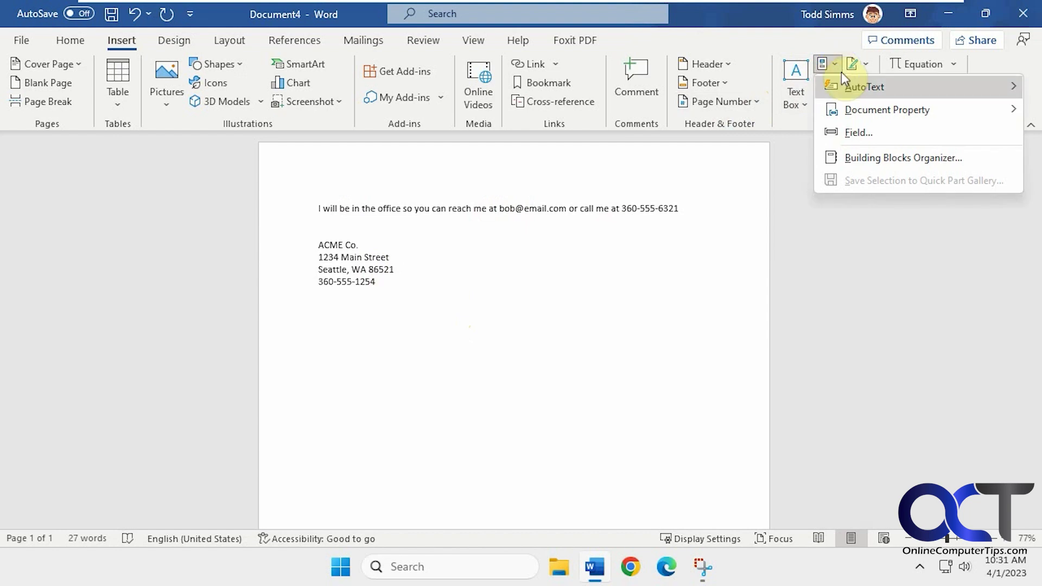
{"action": "mouse_move", "coordinate": [849, 83]}
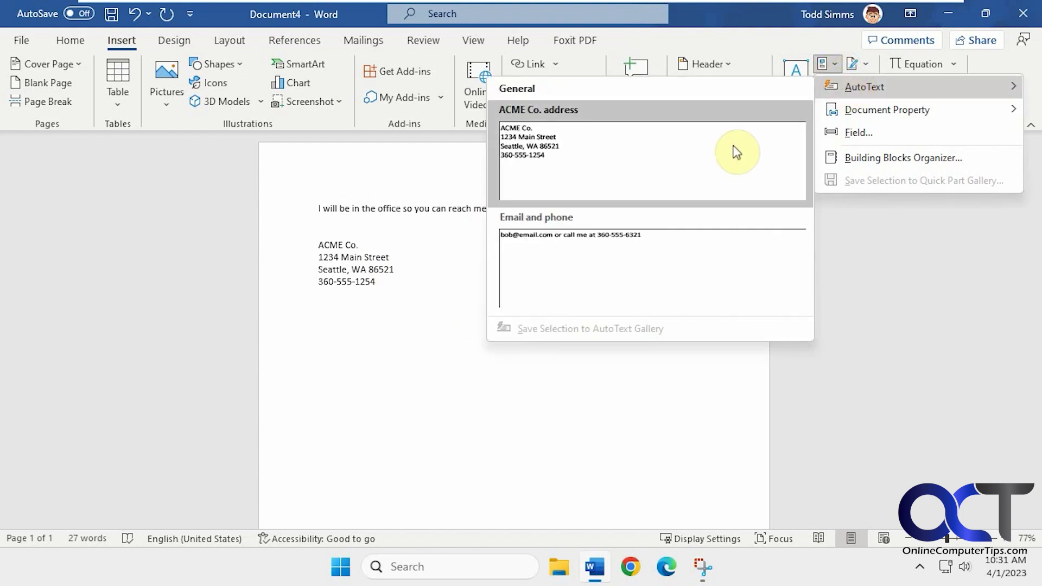
{"action": "right_click", "coordinate": [588, 164]}
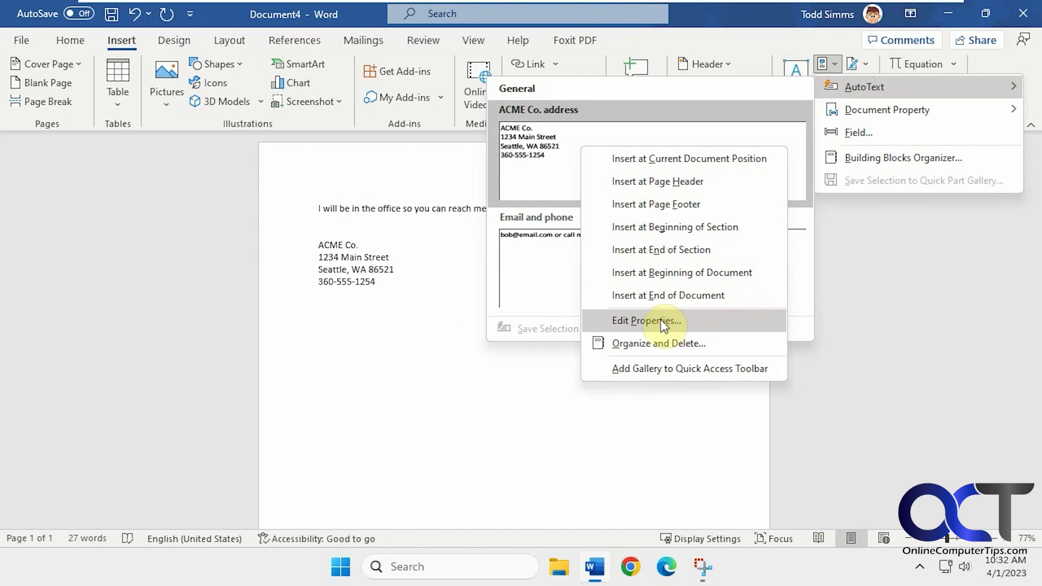
{"action": "left_click", "coordinate": [674, 346]}
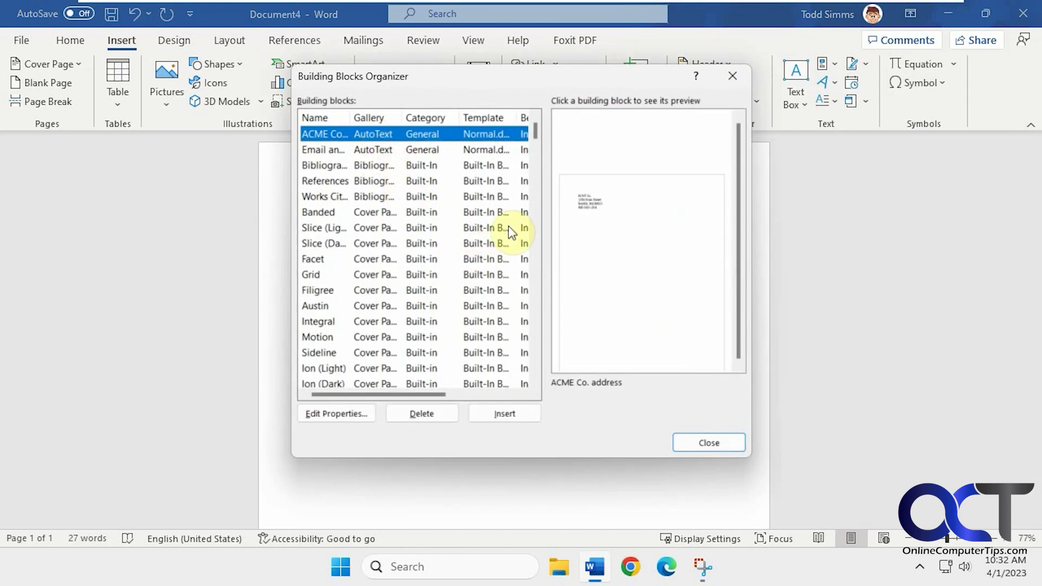
{"action": "left_click", "coordinate": [433, 410]}
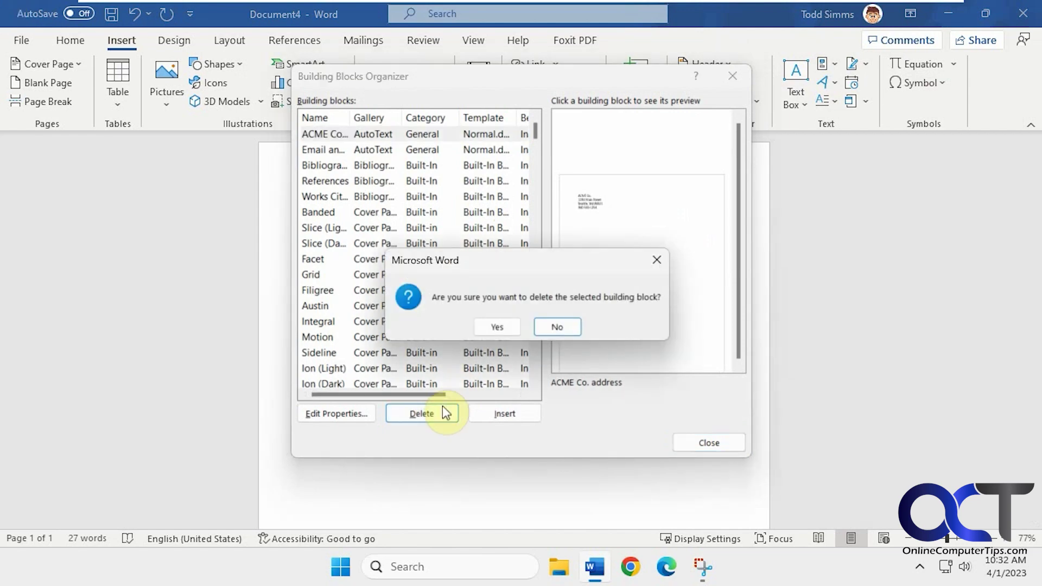
{"action": "left_click", "coordinate": [495, 324]}
{"action": "left_click", "coordinate": [705, 441]}
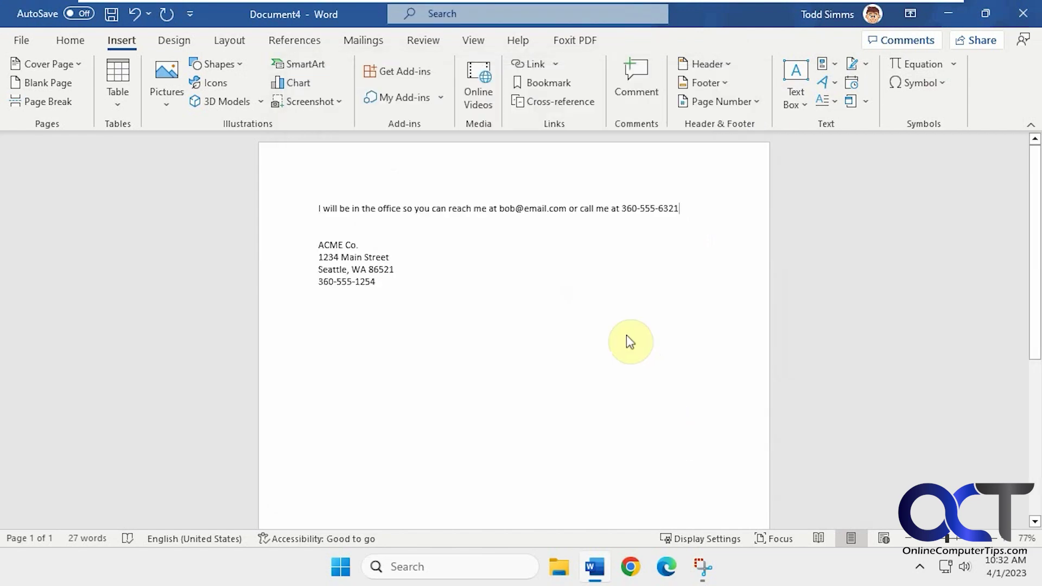
{"action": "left_click", "coordinate": [834, 65]}
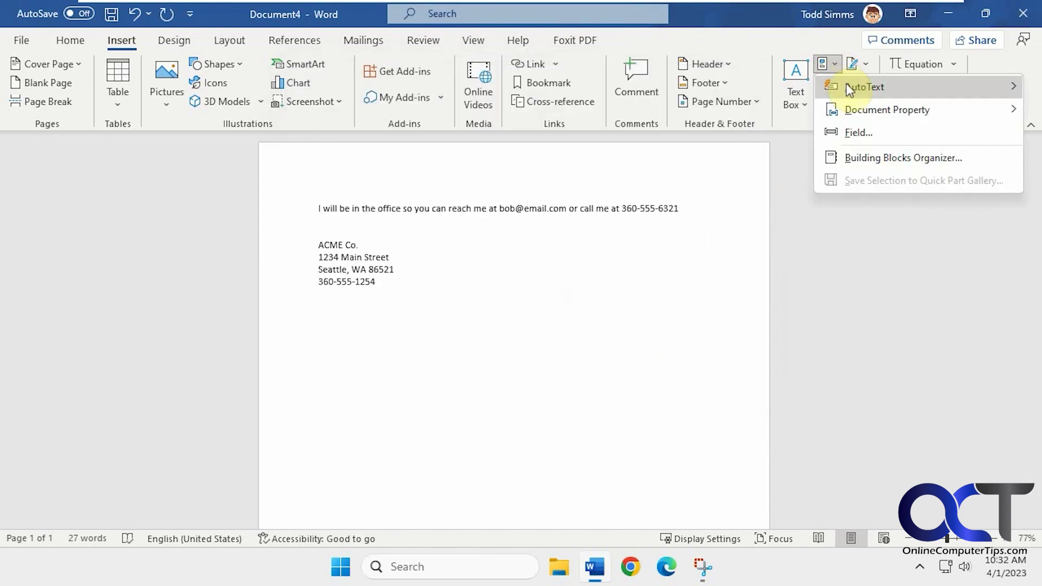
Close the AutoText gallery and open Word Options on the Proofing page.
{"action": "mouse_move", "coordinate": [845, 83]}
{"action": "left_click", "coordinate": [679, 147]}
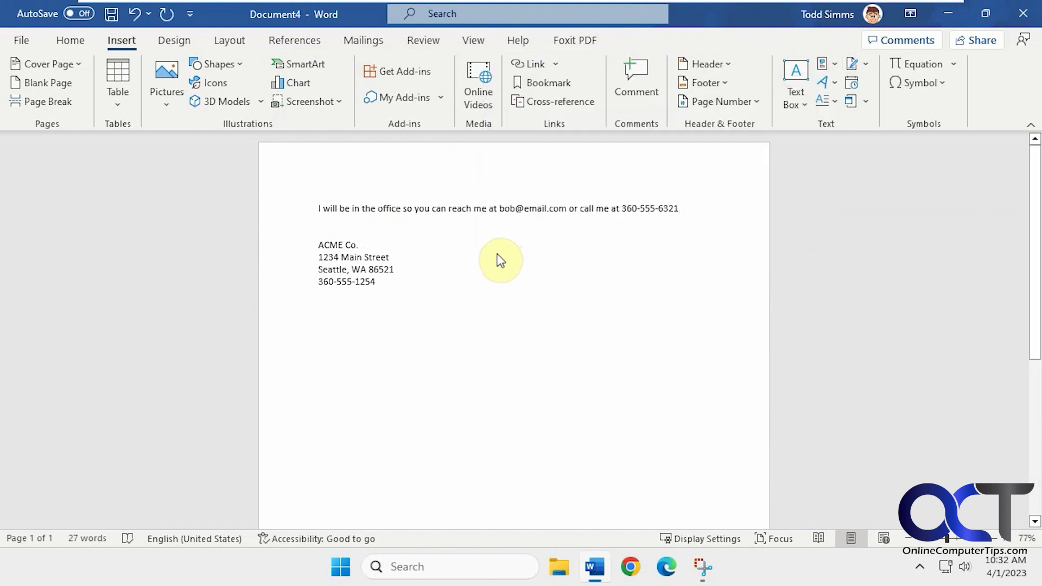
{"action": "left_click", "coordinate": [21, 41]}
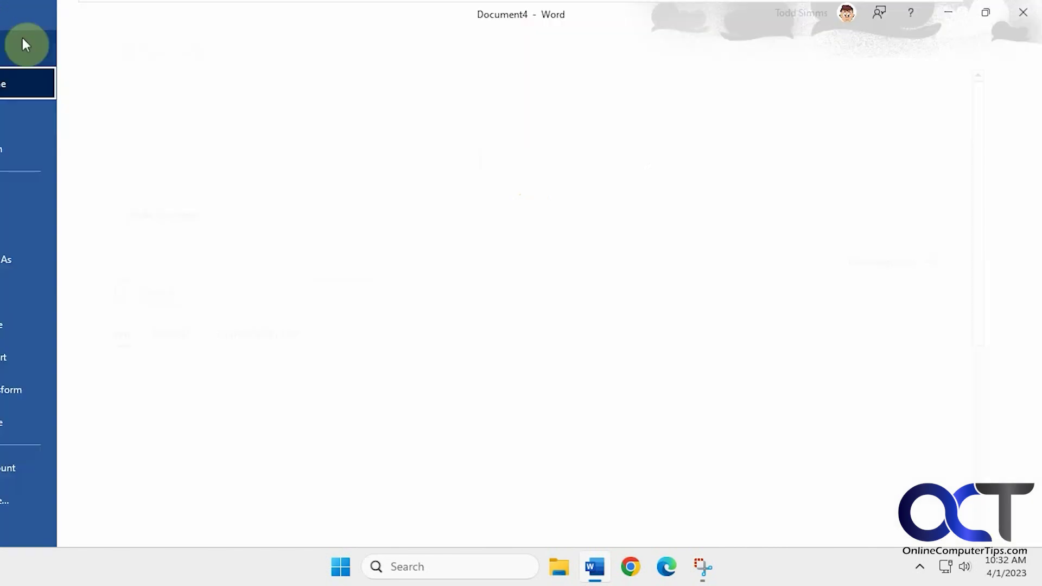
{"action": "left_click", "coordinate": [65, 494]}
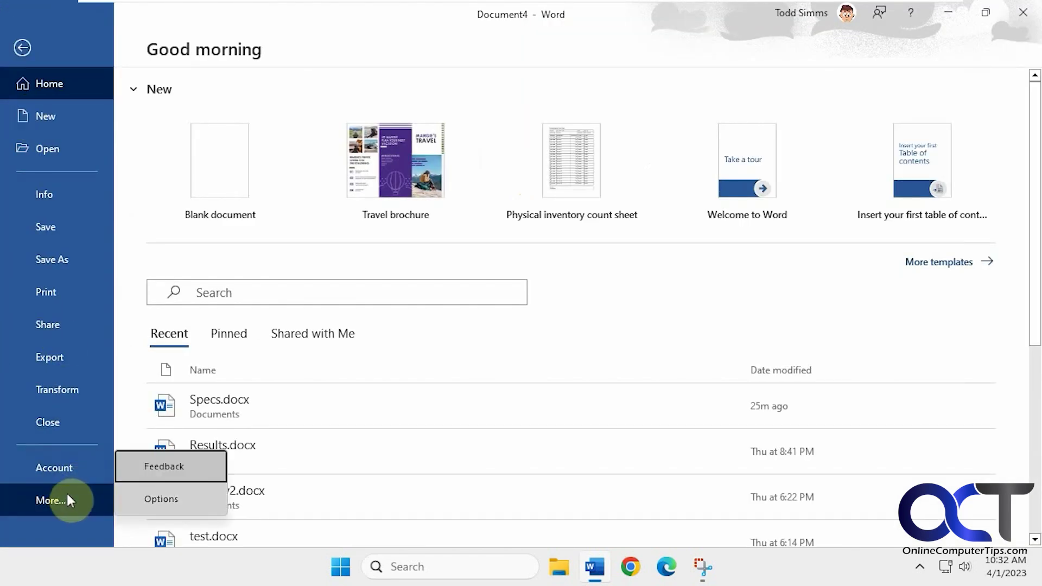
{"action": "left_click", "coordinate": [152, 496]}
{"action": "left_click", "coordinate": [235, 89]}
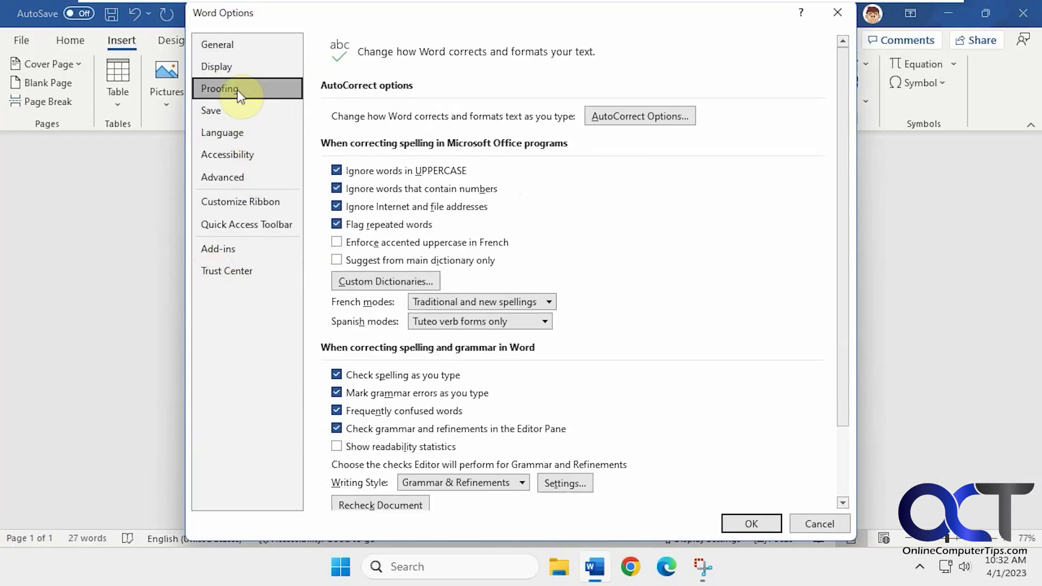
Delete the == entry from the AutoCorrect list and close both dialogs.
{"action": "left_click", "coordinate": [621, 123]}
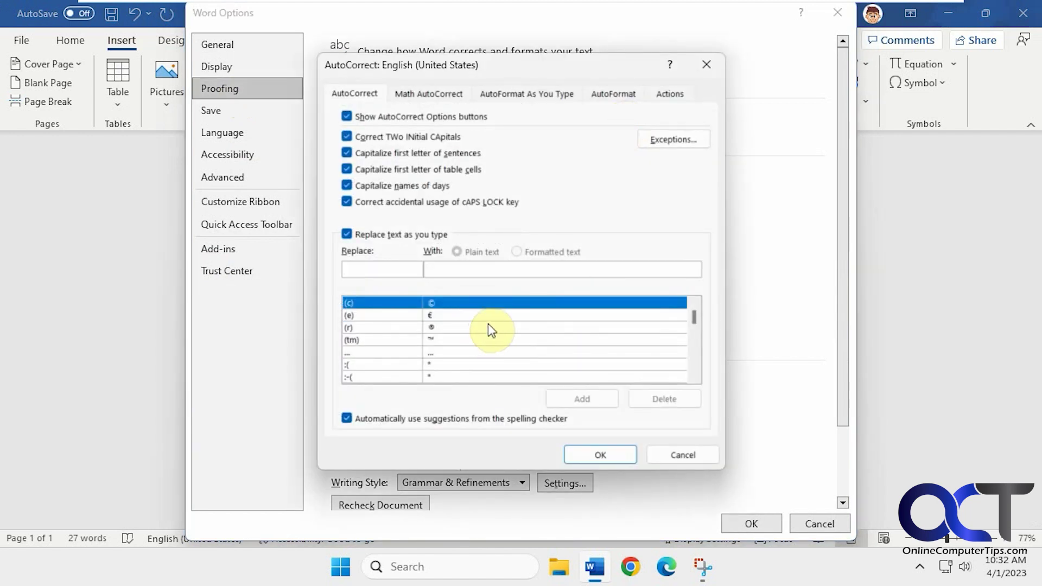
{"action": "scroll", "coordinate": [488, 325], "scroll_direction": "down", "scroll_amount": 3}
{"action": "scroll", "coordinate": [495, 331], "scroll_direction": "down", "scroll_amount": 1}
{"action": "left_click", "coordinate": [503, 351]}
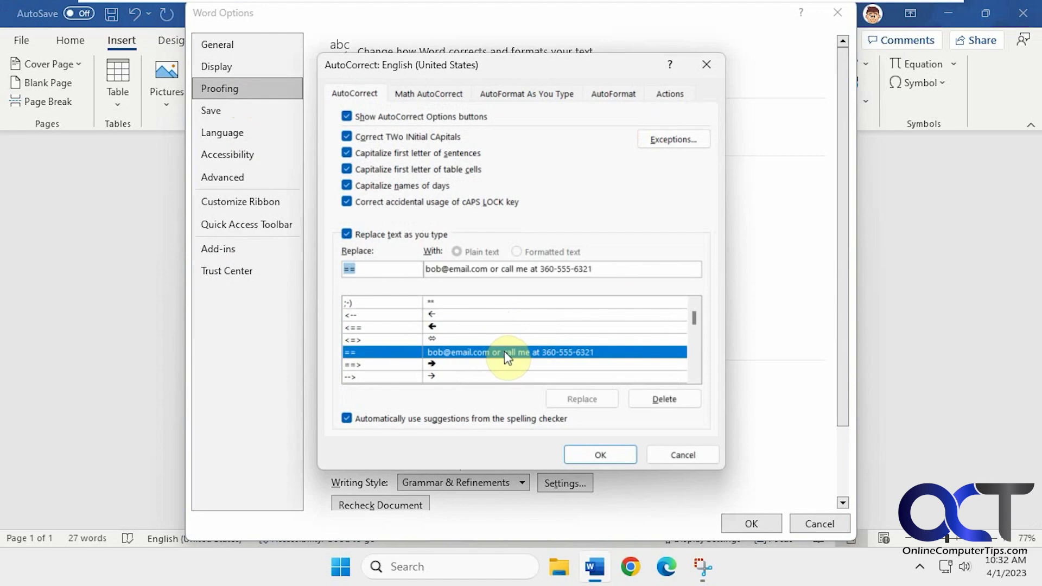
{"action": "left_click", "coordinate": [654, 394]}
{"action": "left_click", "coordinate": [619, 454]}
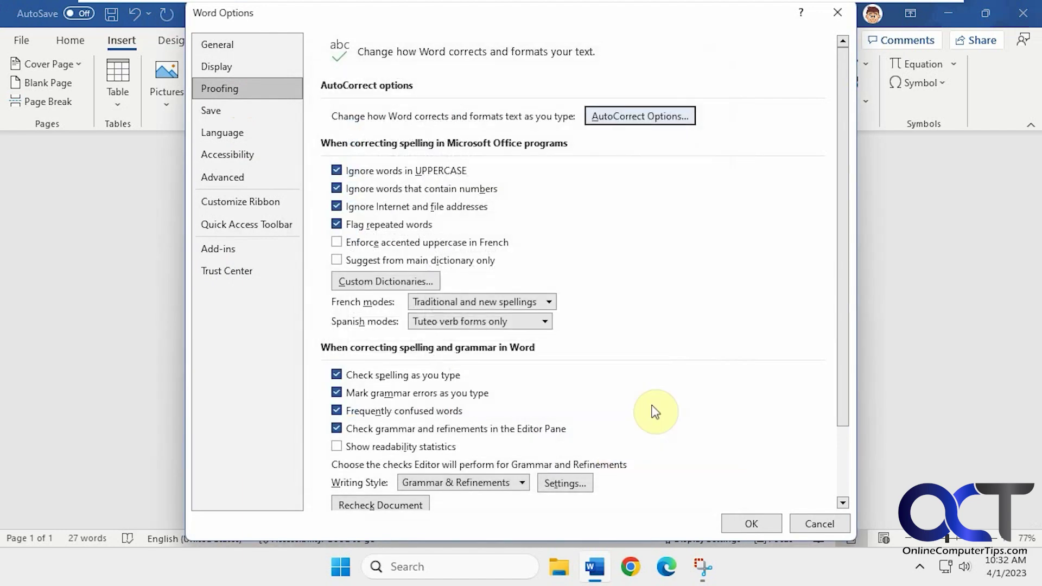
{"action": "left_click", "coordinate": [754, 523]}
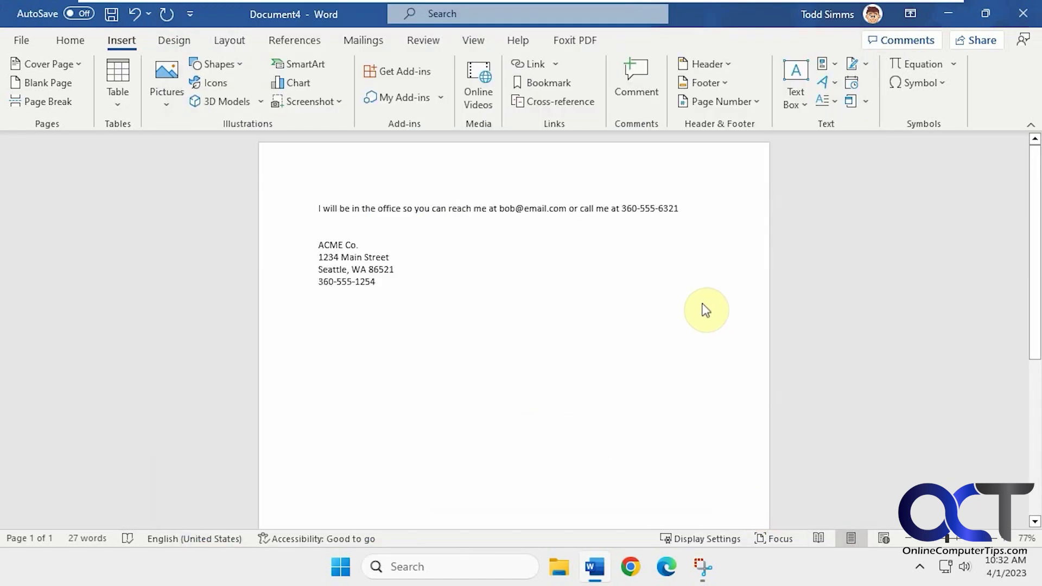